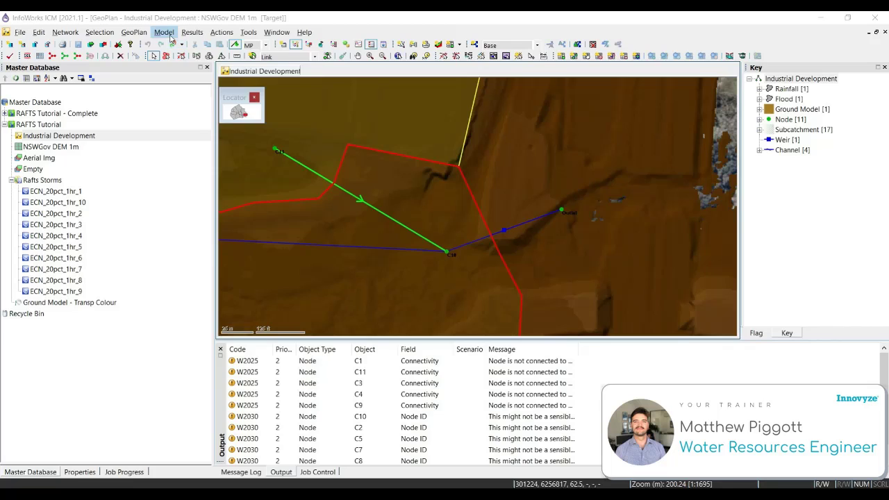
# Open the simulation parameters of the Industrial Development network for review
pyautogui.click(164, 32)
pyautogui.click(192, 32)
pyautogui.click(164, 32)
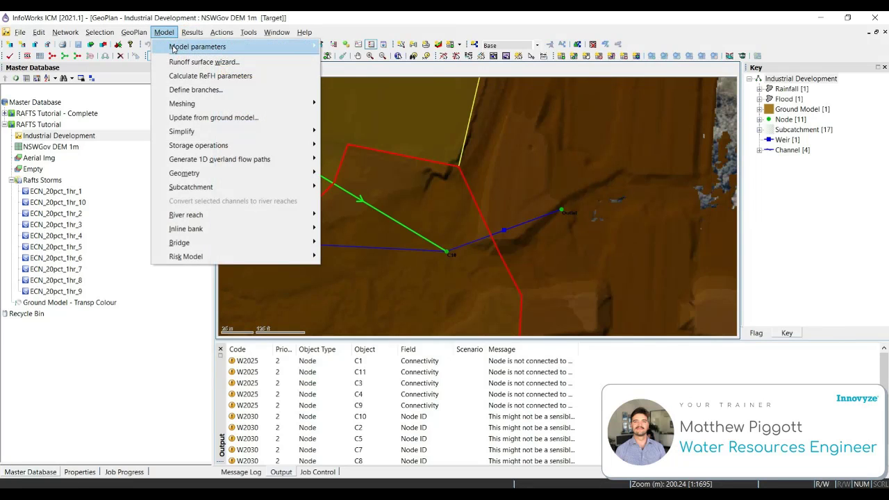
pyautogui.moveTo(175, 47)
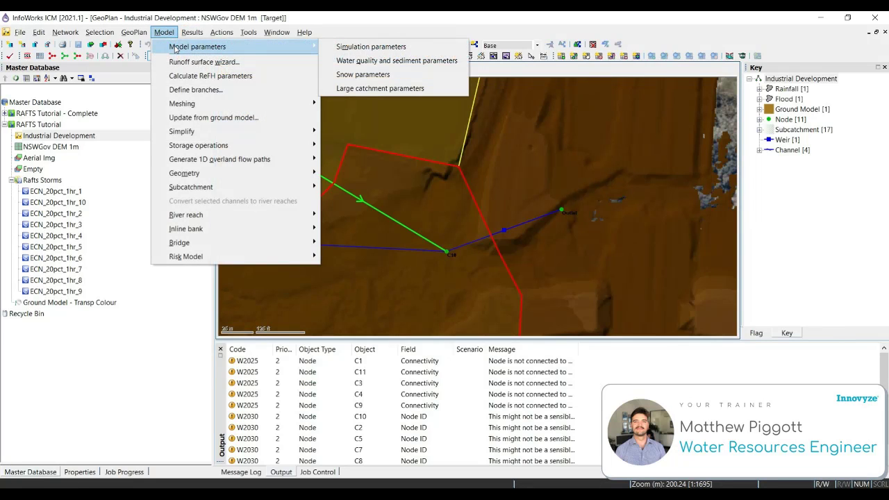
pyautogui.click(439, 50)
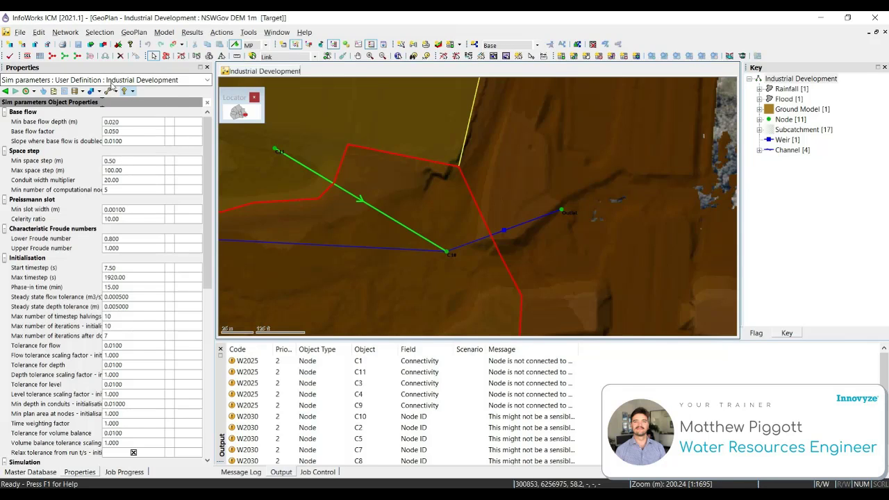
pyautogui.moveTo(108, 80)
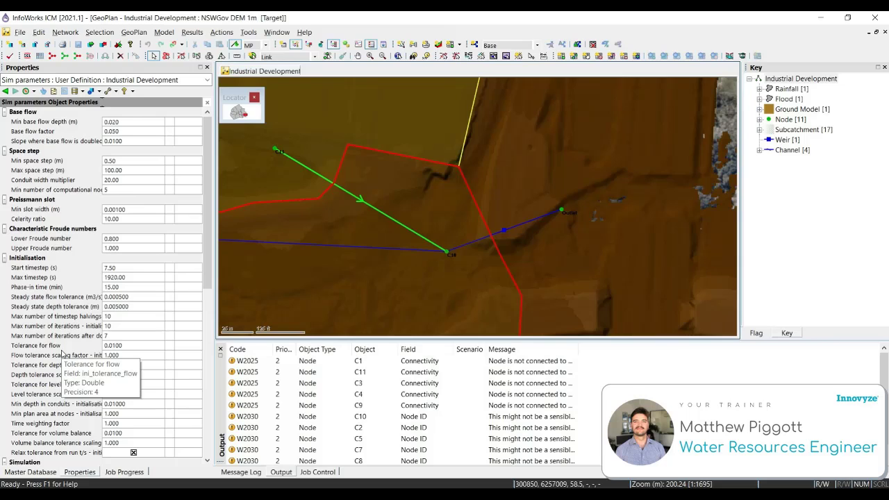
# Open the stored query "CHANNEL: min no. comp nodes" from RAFTS Tutorial - Complete and review its SQL update formula
pyautogui.scroll(-2, 712, 239)
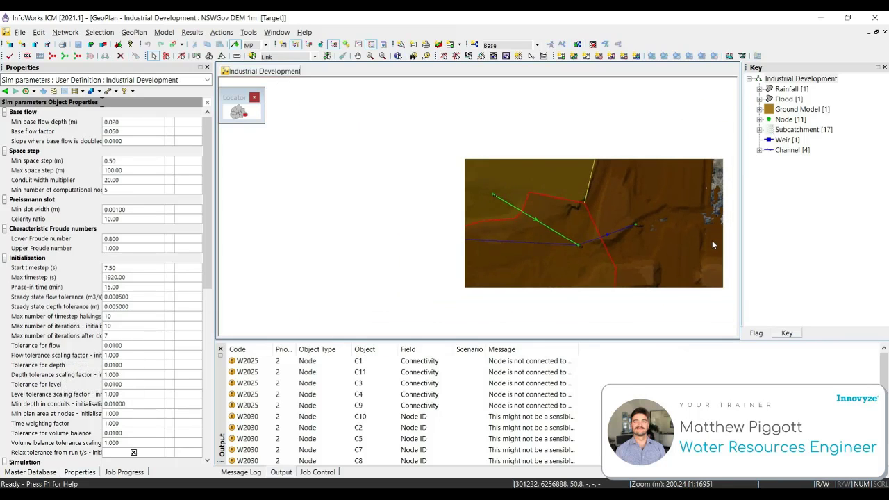
pyautogui.scroll(-3, 680, 258)
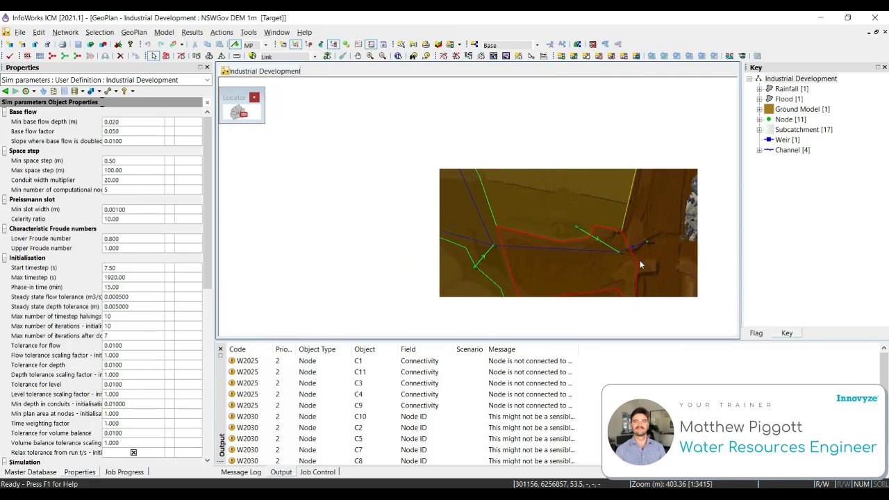
pyautogui.moveTo(571, 263); pyautogui.dragTo(595, 290)
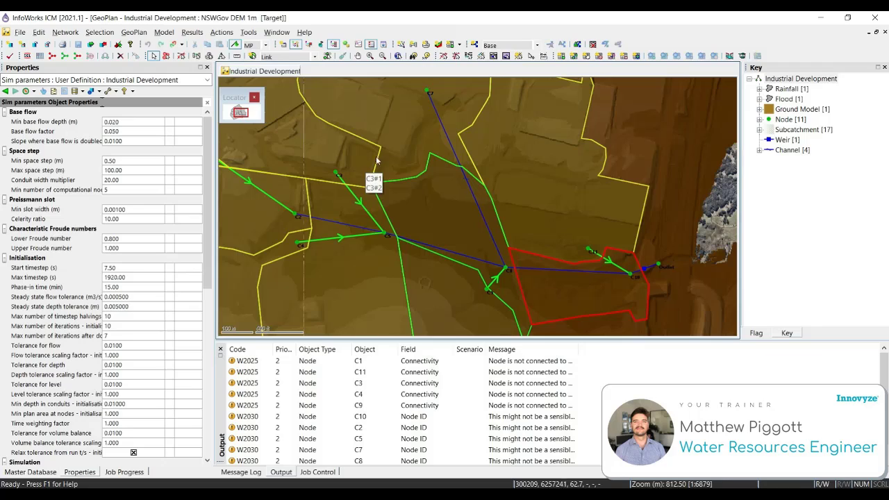
pyautogui.click(51, 473)
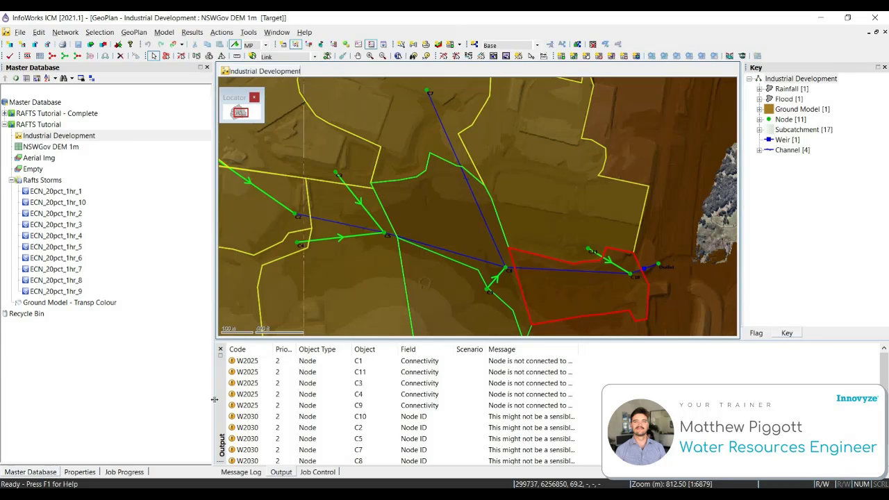
pyautogui.click(5, 114)
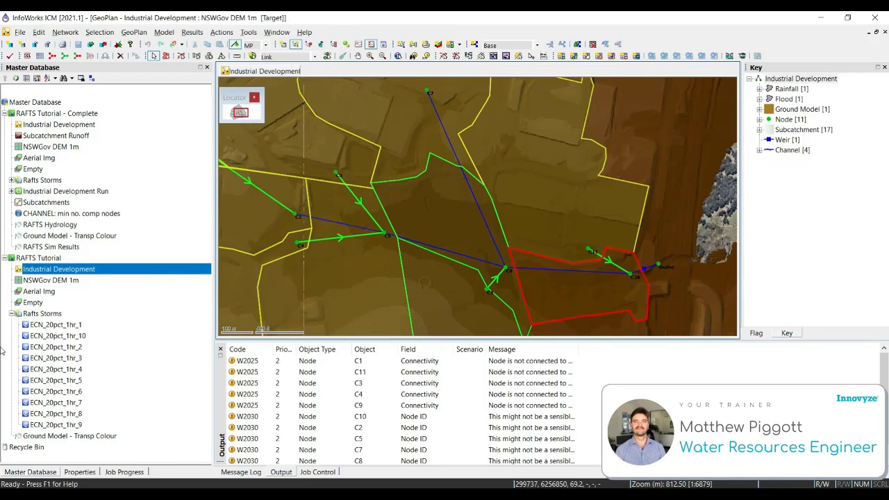
pyautogui.click(97, 217)
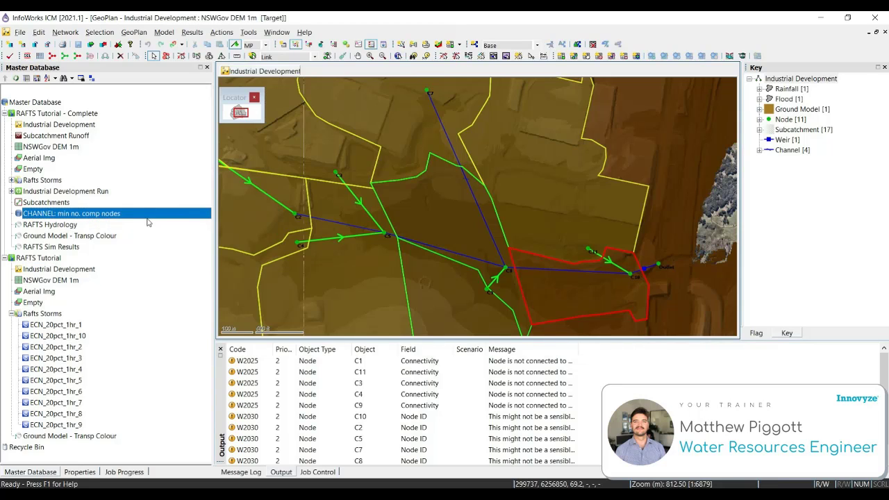
pyautogui.rightClick(106, 217)
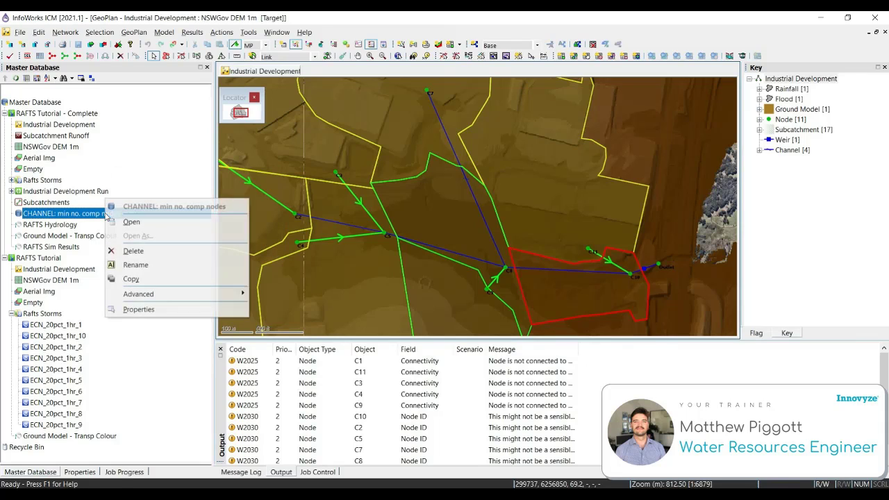
pyautogui.click(141, 224)
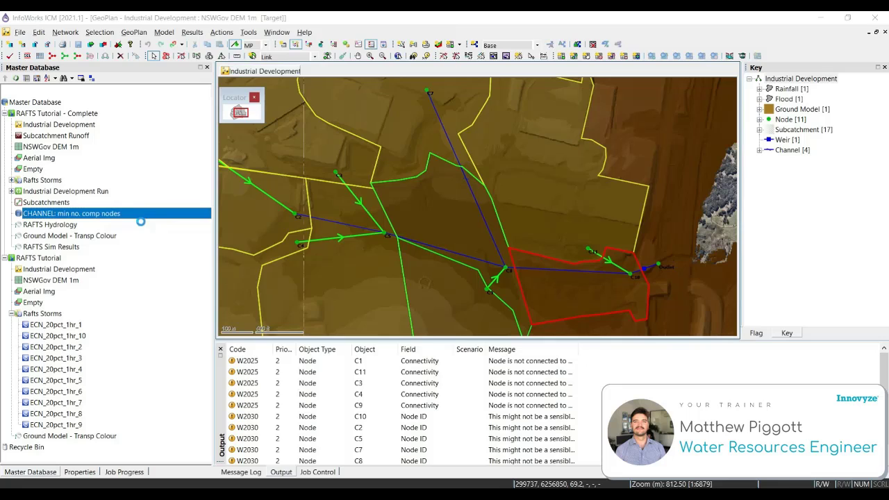
pyautogui.moveTo(503, 172); pyautogui.dragTo(678, 127)
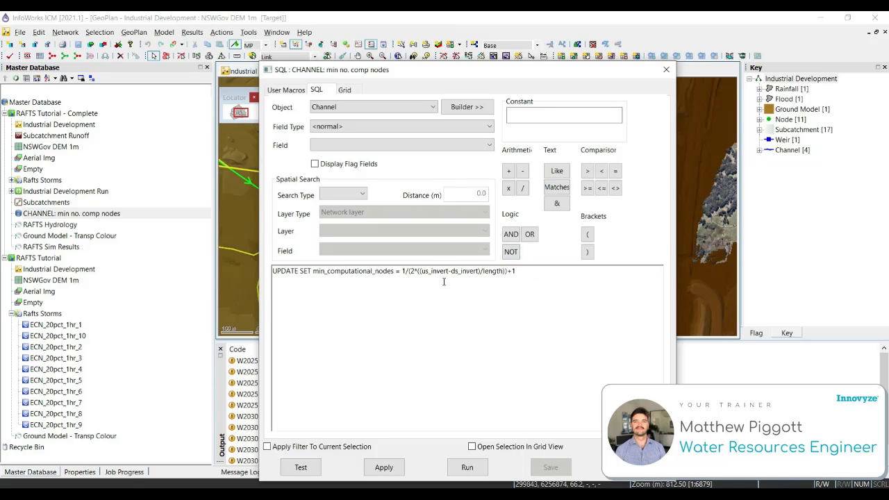
pyautogui.click(467, 467)
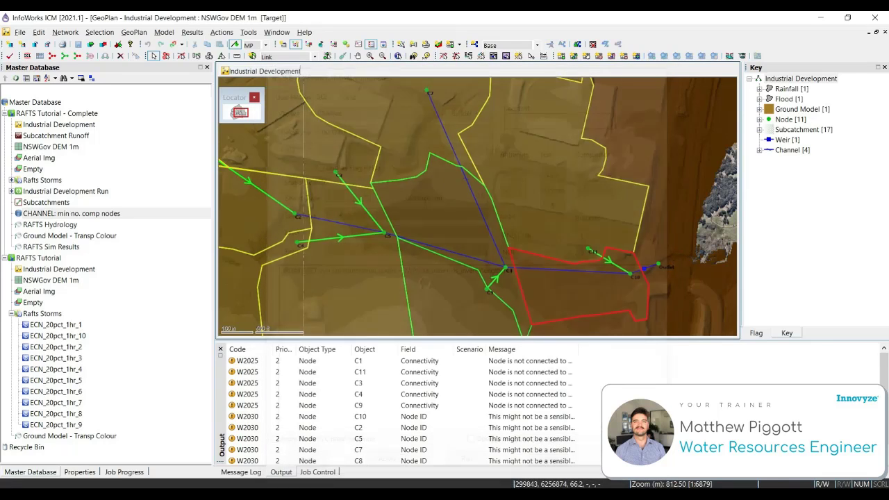
# Check the minimum computational nodes of channels C7.1 and C5.1, and apply the "CHANNEL: min no. comp nodes" query to the network
pyautogui.doubleClick(443, 126)
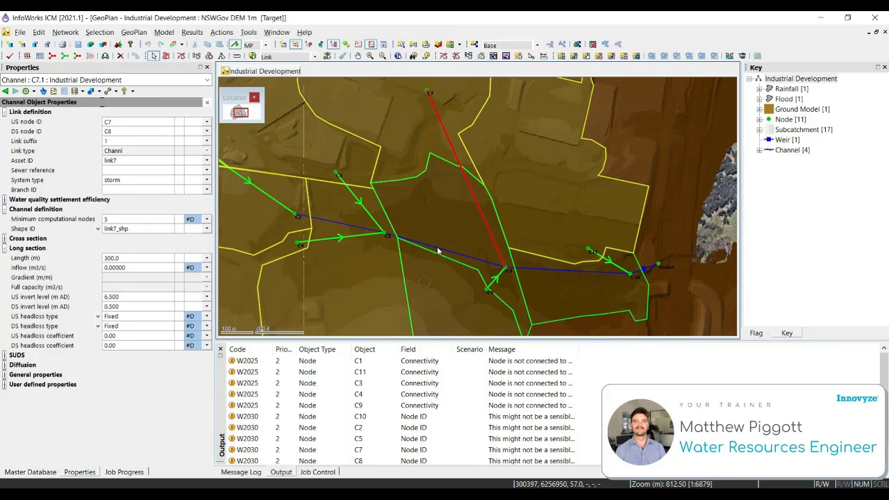
pyautogui.click(475, 259)
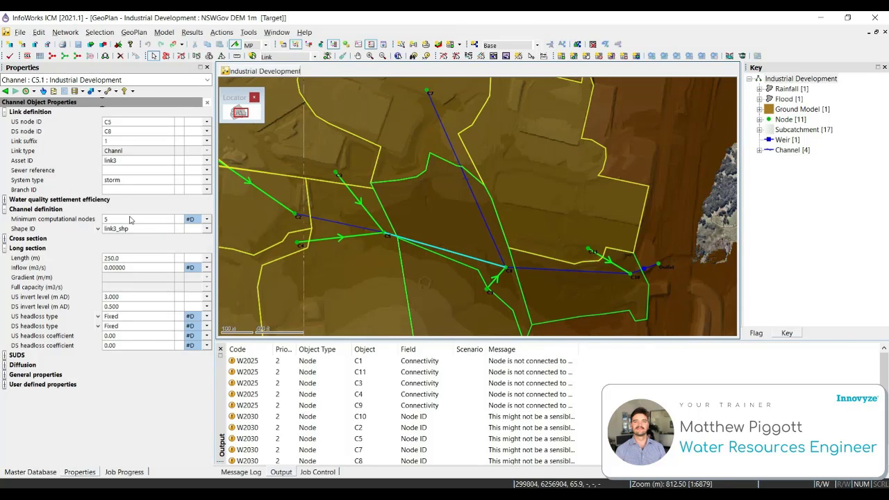
pyautogui.click(38, 473)
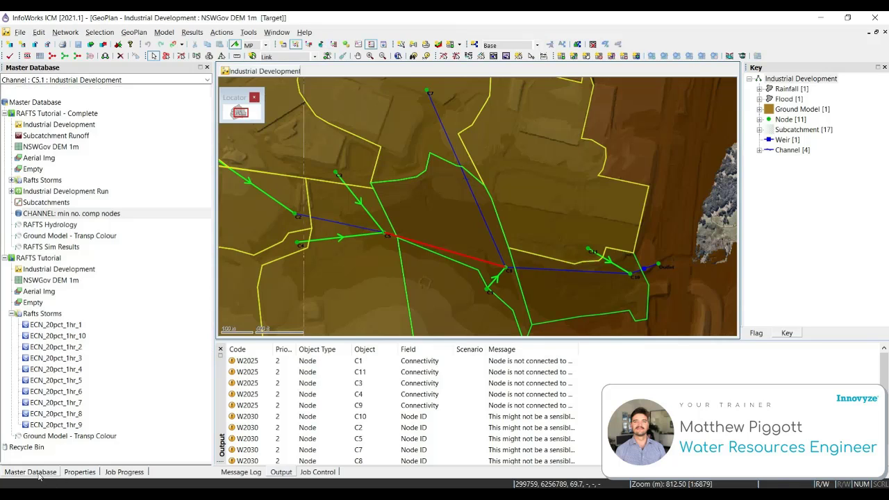
pyautogui.click(45, 218)
pyautogui.moveTo(45, 216); pyautogui.dragTo(373, 156)
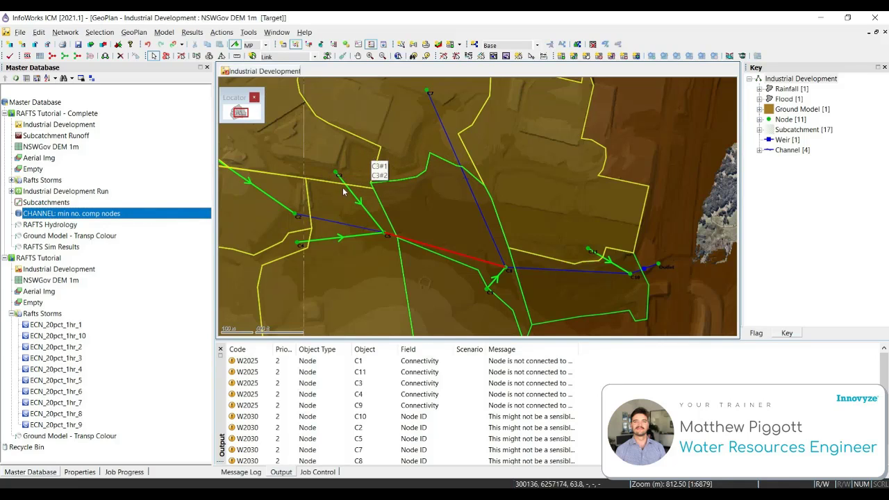
# Check the minimum computational nodes of channels C8.1 and C7.1, and validate the network
pyautogui.doubleClick(583, 273)
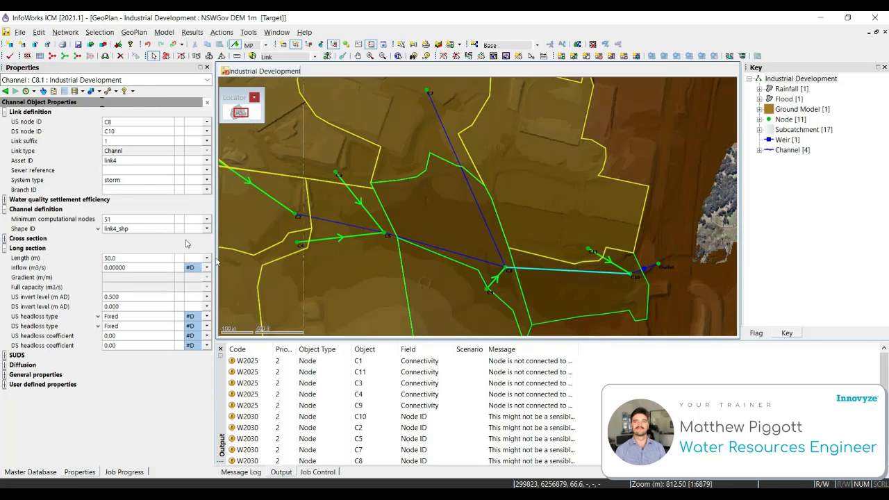
pyautogui.click(452, 148)
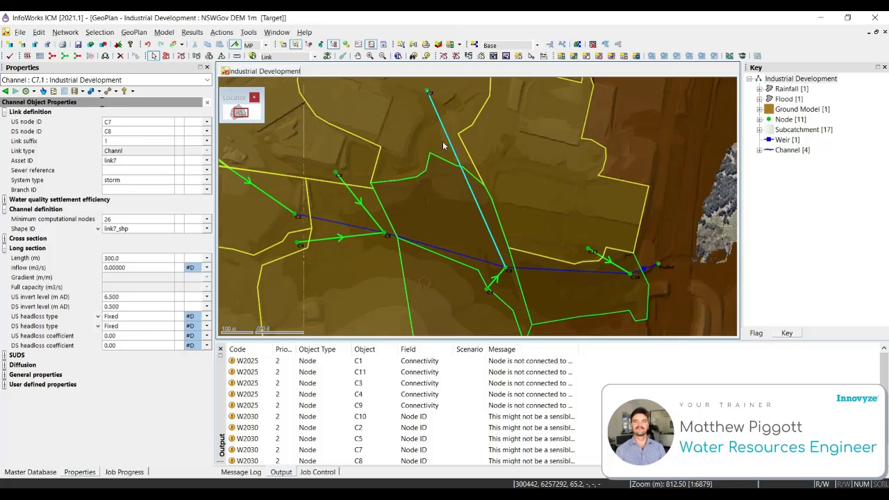
pyautogui.click(9, 55)
pyautogui.click(530, 182)
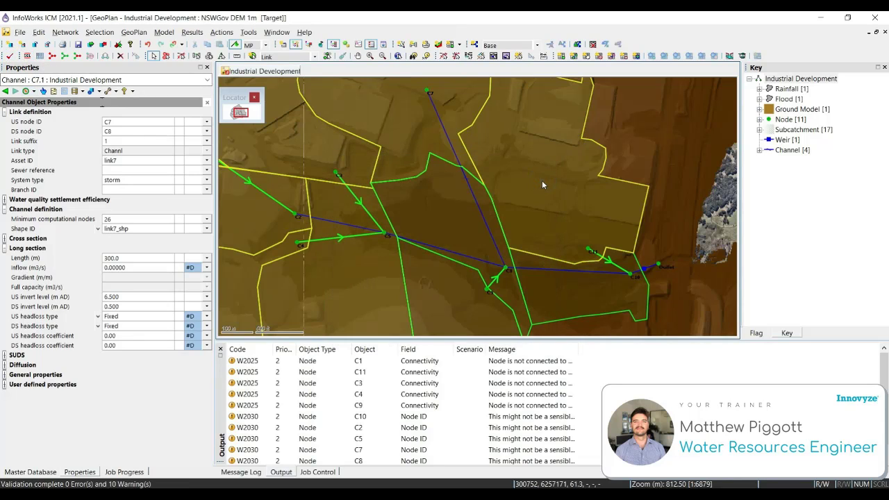
# Commit the Industrial Development network changes to the master database with the comment "Workshop 4 - min no comp nodes updated."
pyautogui.click(32, 473)
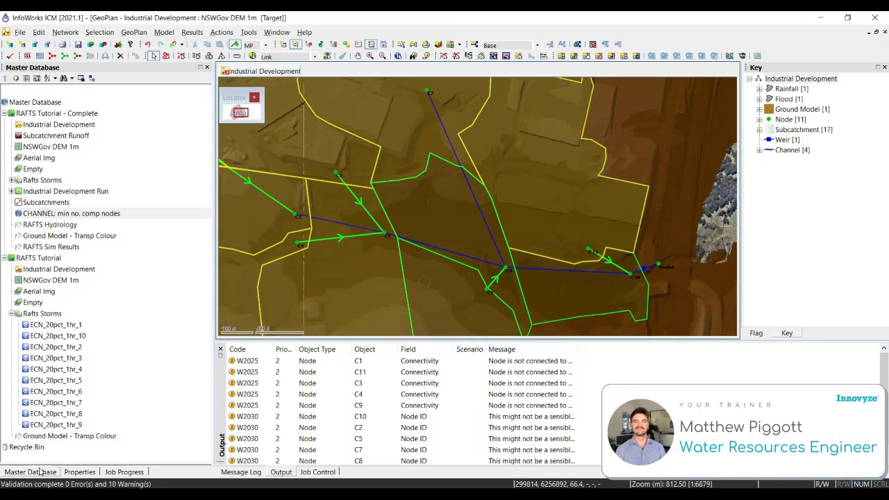
pyautogui.click(5, 113)
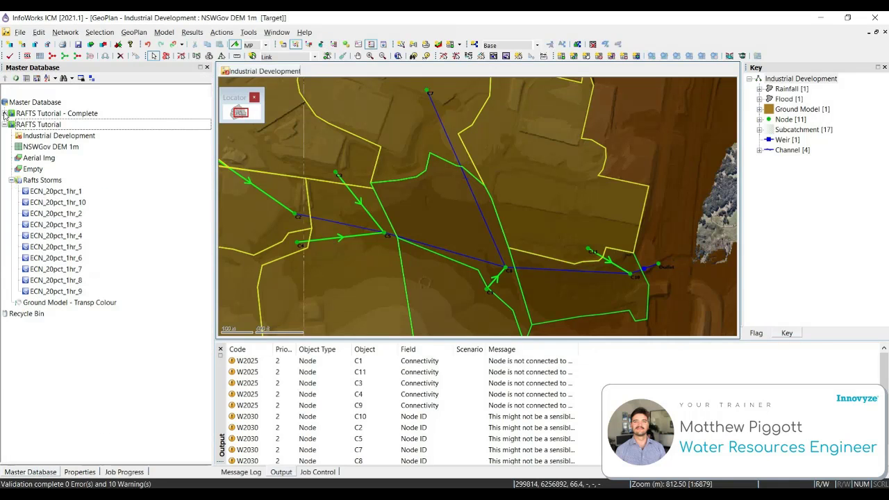
pyautogui.click(80, 139)
pyautogui.rightClick(81, 141)
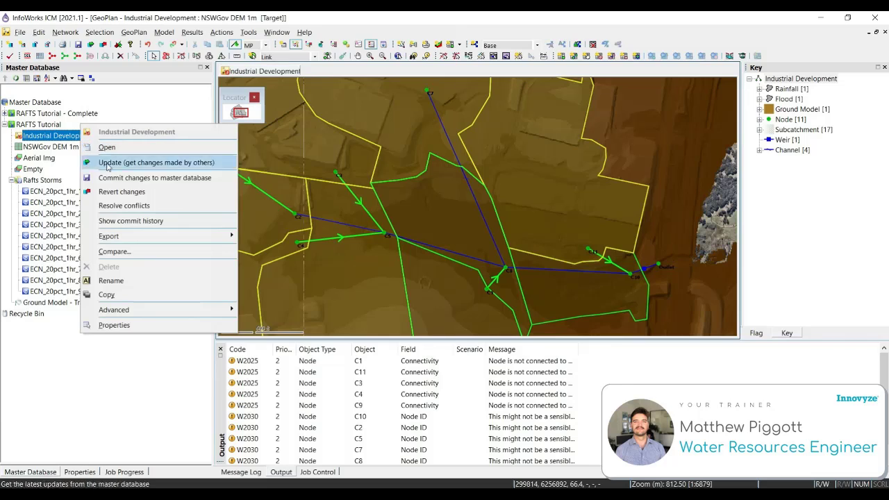
pyautogui.click(141, 180)
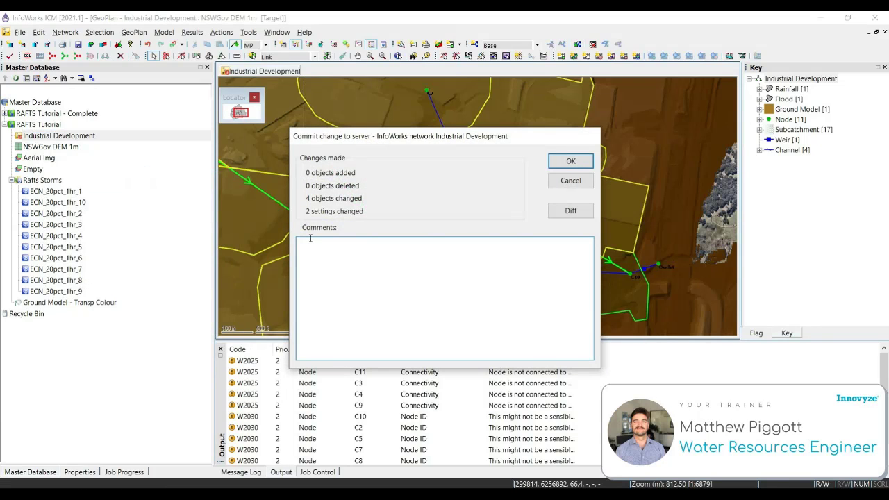
pyautogui.write('Workshop 4 - min no comp nodes updated')
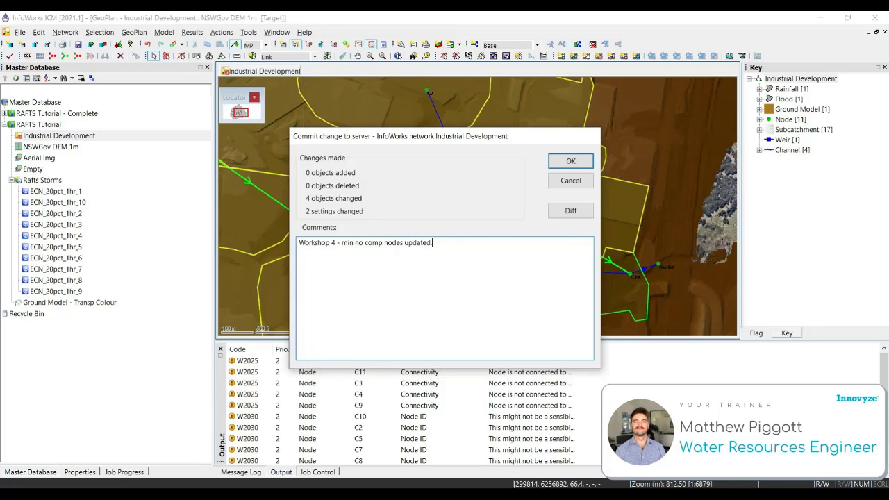
pyautogui.write('.')
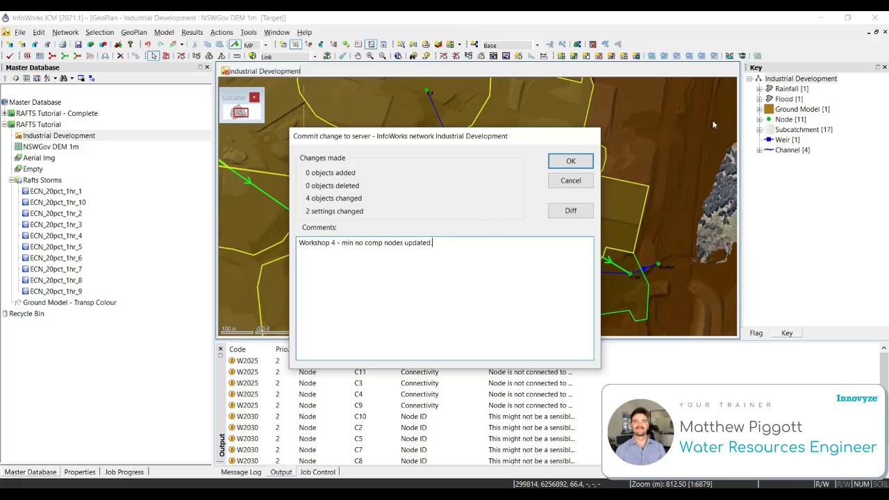
pyautogui.click(571, 161)
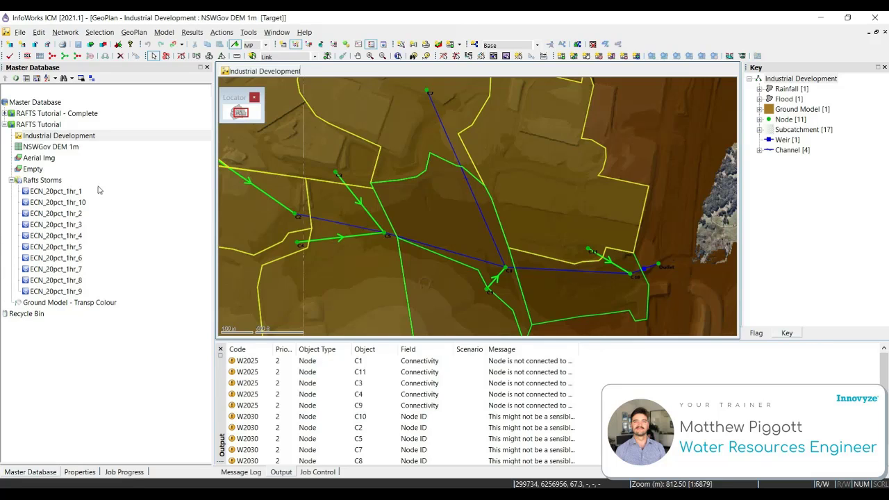
# Create a new InfoWorks run in the RAFTS Tutorial group and title it "Industrial Development Run"
pyautogui.rightClick(39, 128)
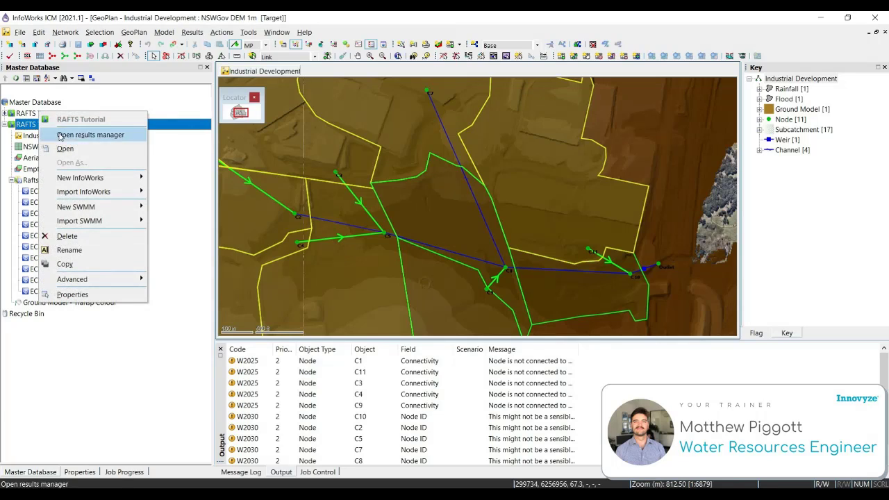
pyautogui.moveTo(116, 180)
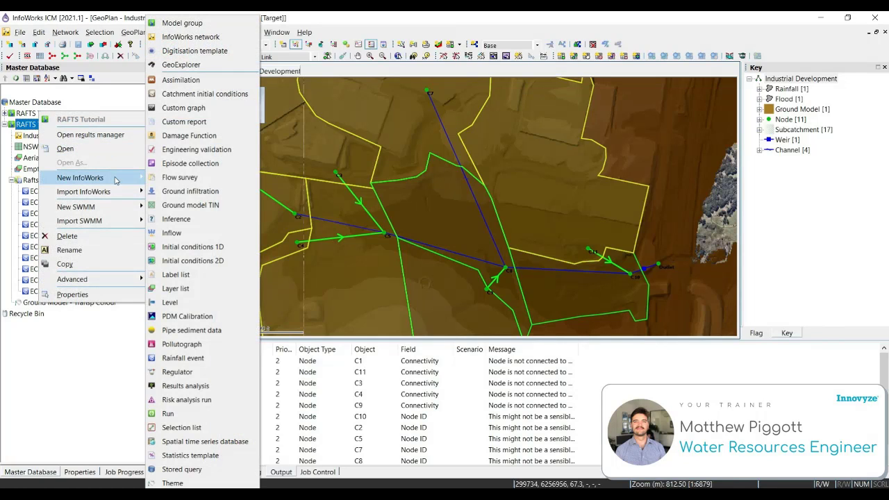
pyautogui.click(193, 423)
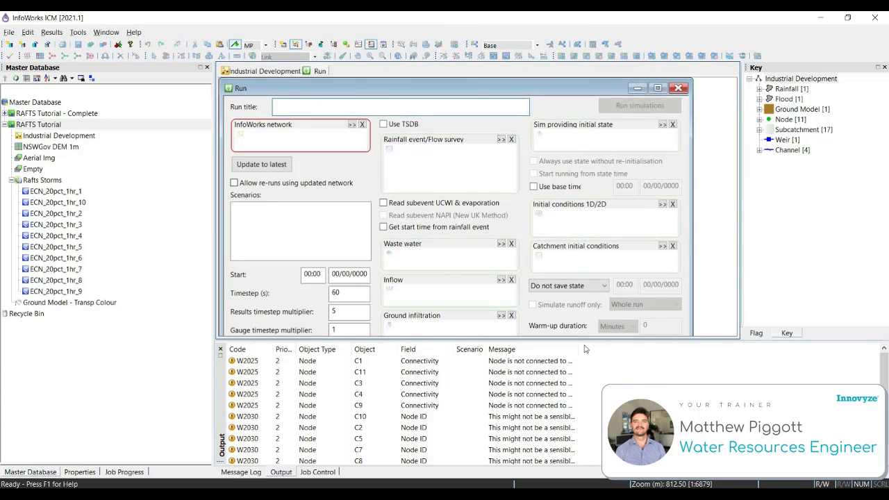
pyautogui.moveTo(579, 340); pyautogui.dragTo(572, 384)
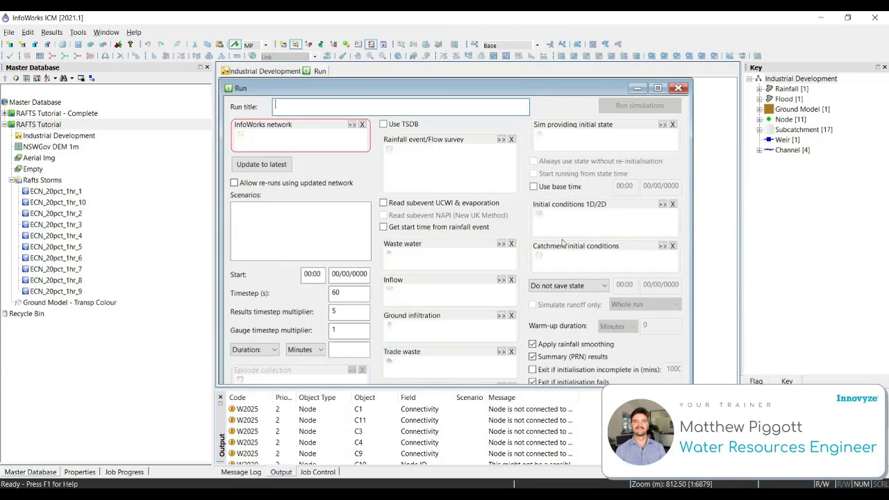
pyautogui.doubleClick(555, 86)
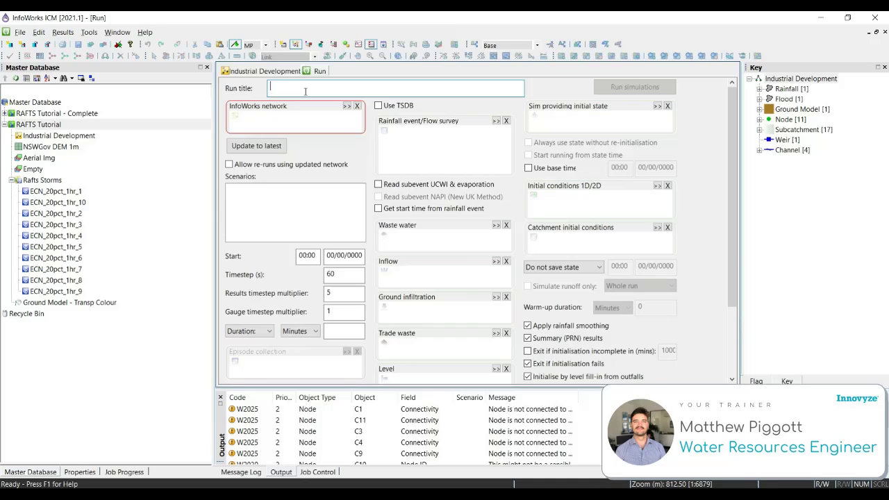
pyautogui.write('Industrial Development Run')
# Add the Industrial Development network and the Rafts Storms rainfall events to the run, and allow re-runs using the updated network
pyautogui.click(89, 136)
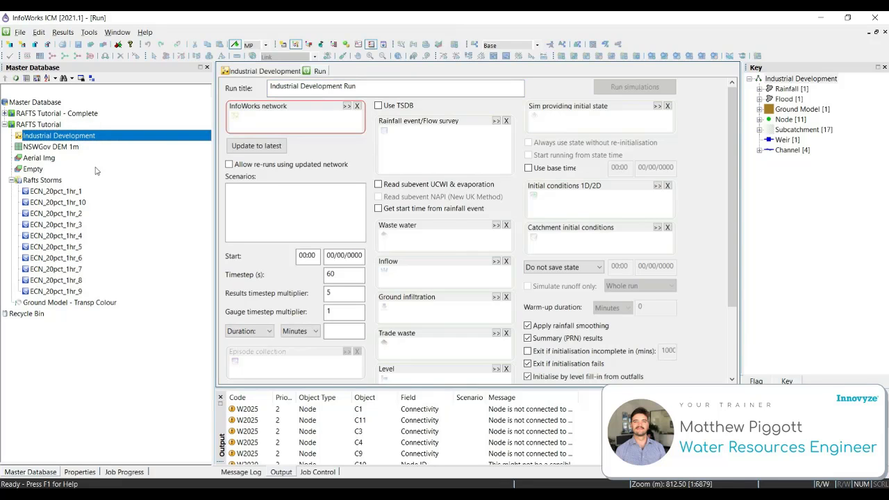
pyautogui.keyDown('ctrl'); pyautogui.click(43, 180); pyautogui.keyUp('ctrl')
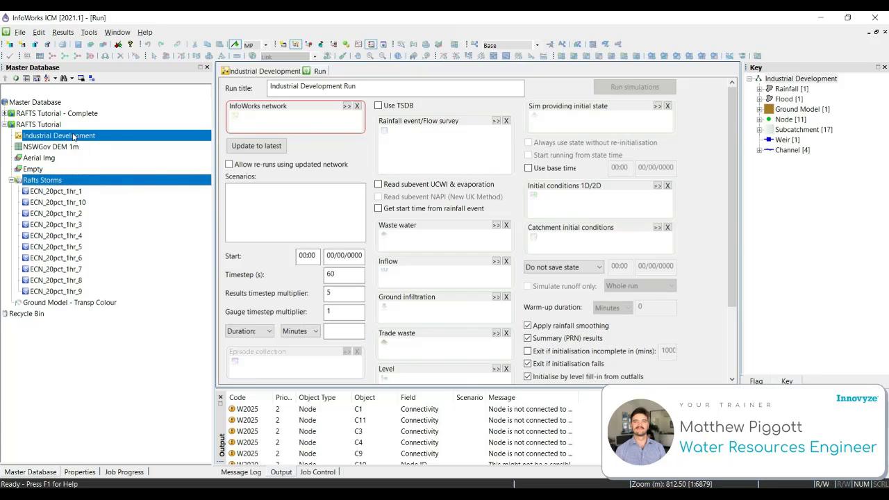
pyautogui.moveTo(73, 136); pyautogui.dragTo(386, 139)
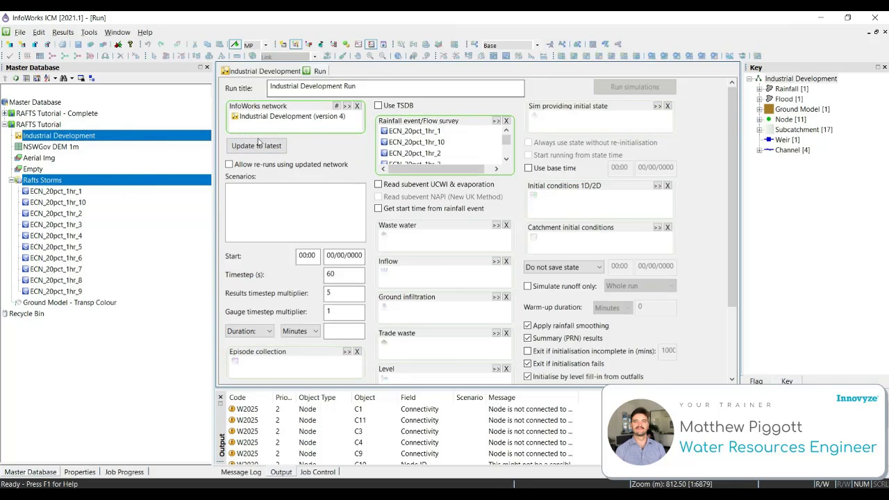
pyautogui.click(311, 166)
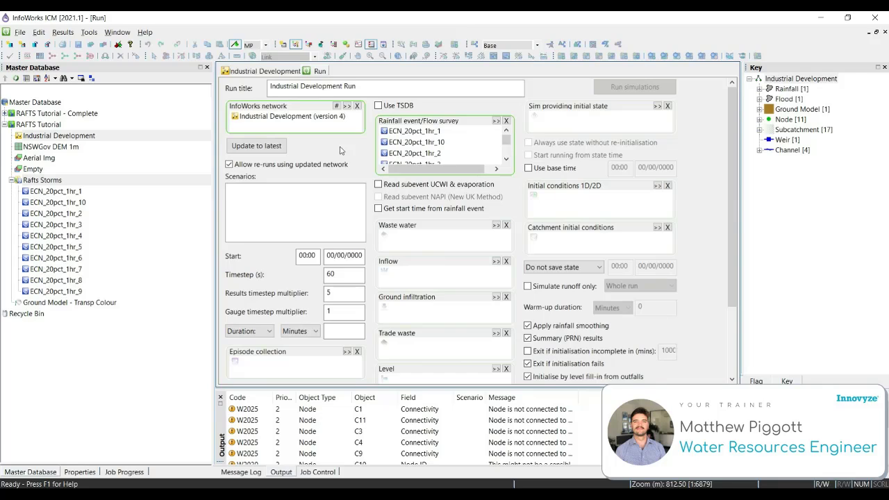
# Set the run's timestep to 1 s, the results timestep multiplier to 60 and the duration to 120 minutes
pyautogui.doubleClick(335, 275)
pyautogui.write('1')
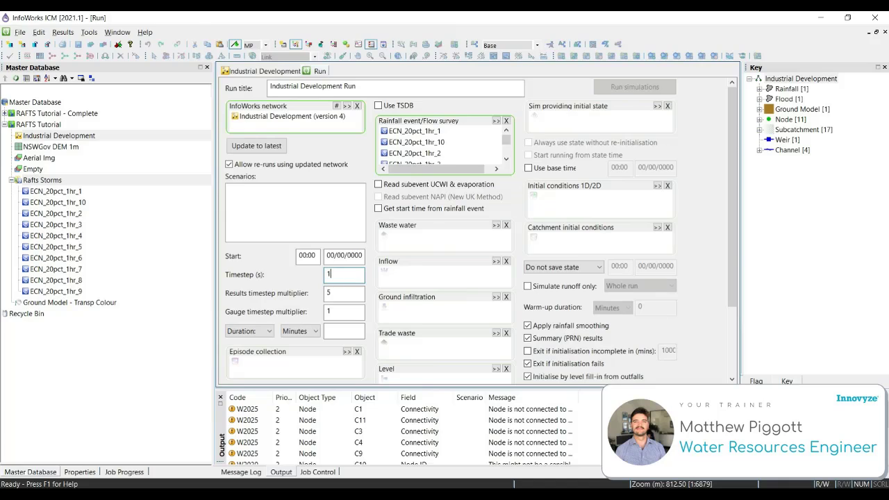
pyautogui.doubleClick(343, 292)
pyautogui.write('60')
pyautogui.scroll(-4, 311, 235)
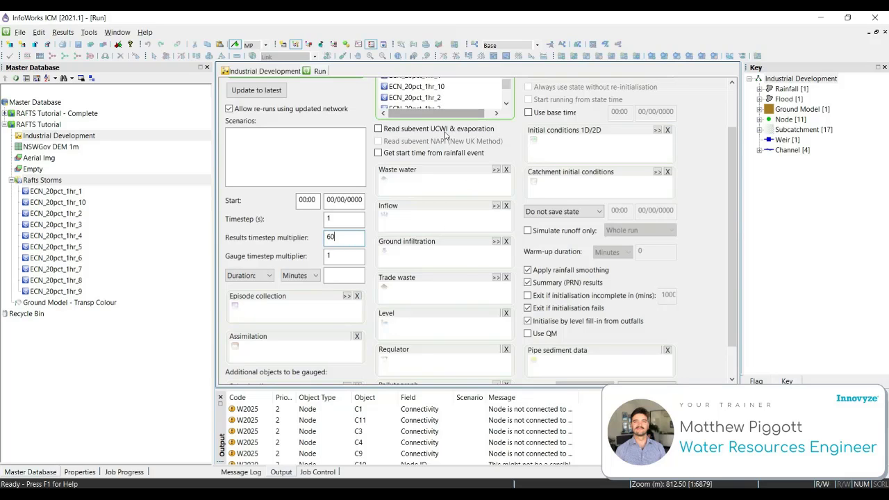
pyautogui.click(348, 277)
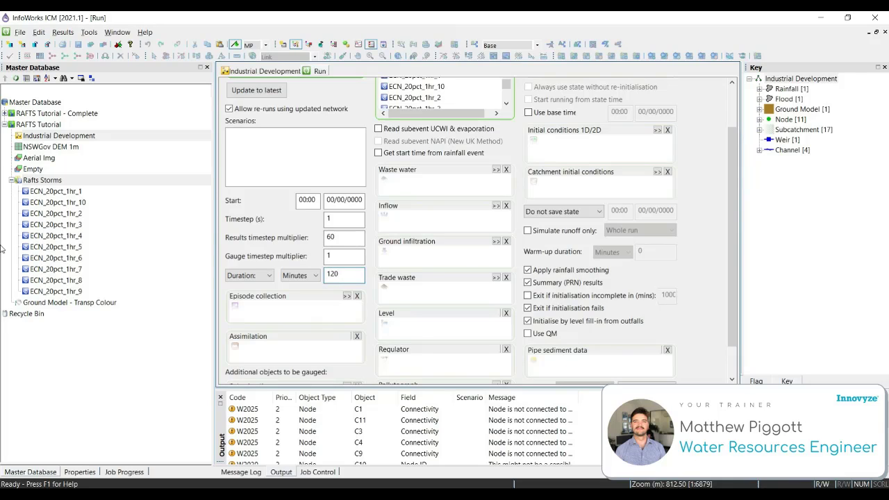
# Run the simulations on this computer, storing the results locally and starting now
pyautogui.scroll(2, 523, 264)
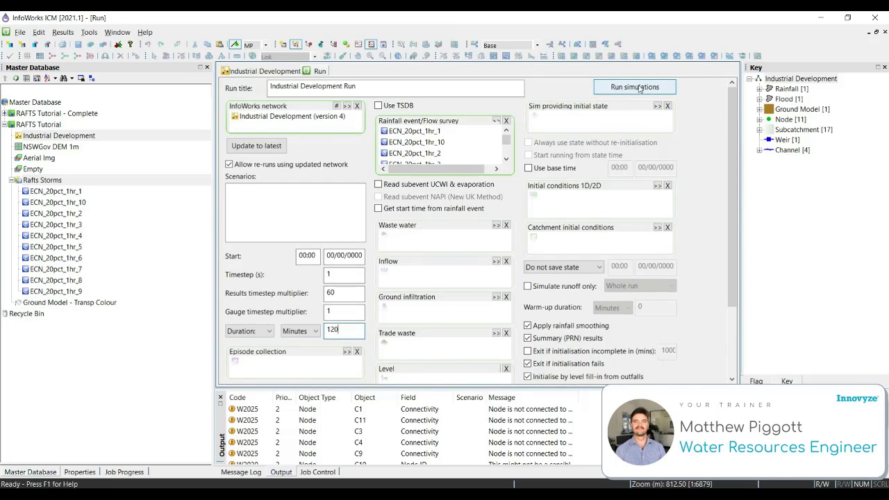
pyautogui.click(648, 87)
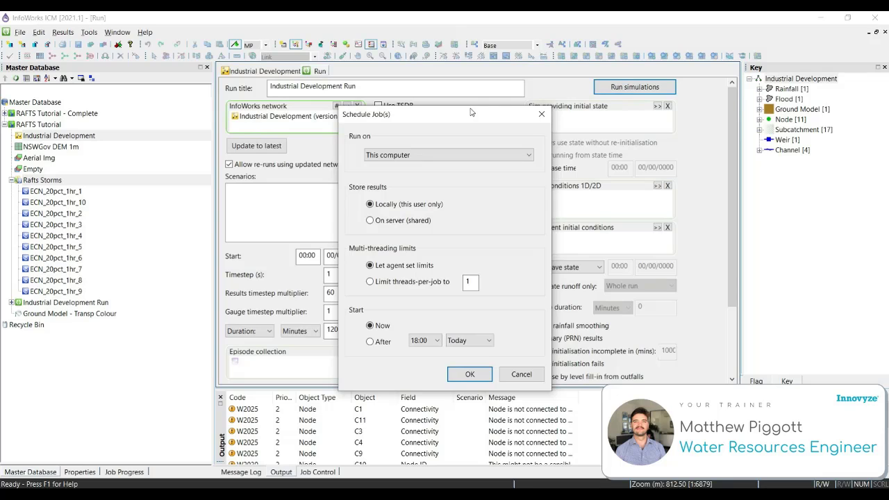
pyautogui.moveTo(451, 117); pyautogui.dragTo(459, 94)
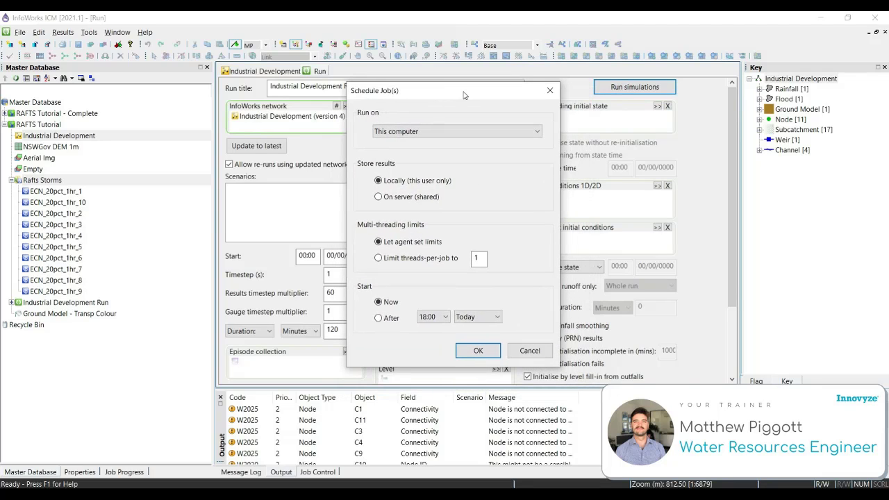
pyautogui.click(537, 134)
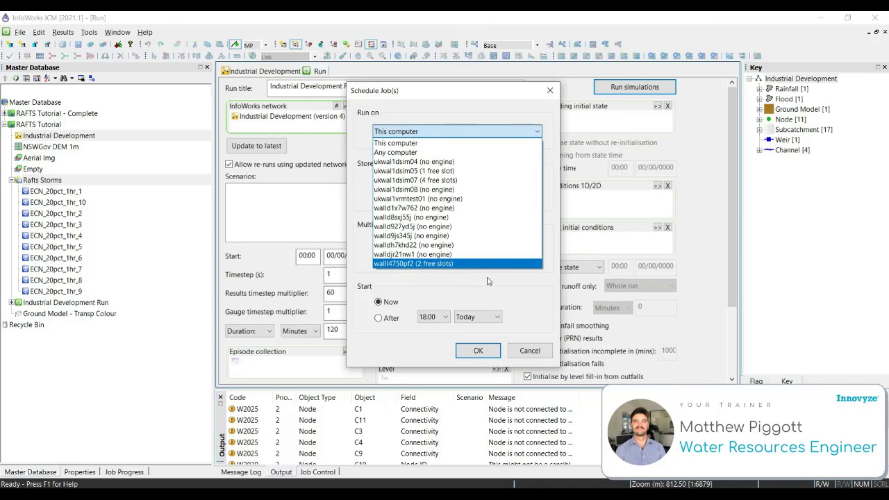
pyautogui.click(551, 204)
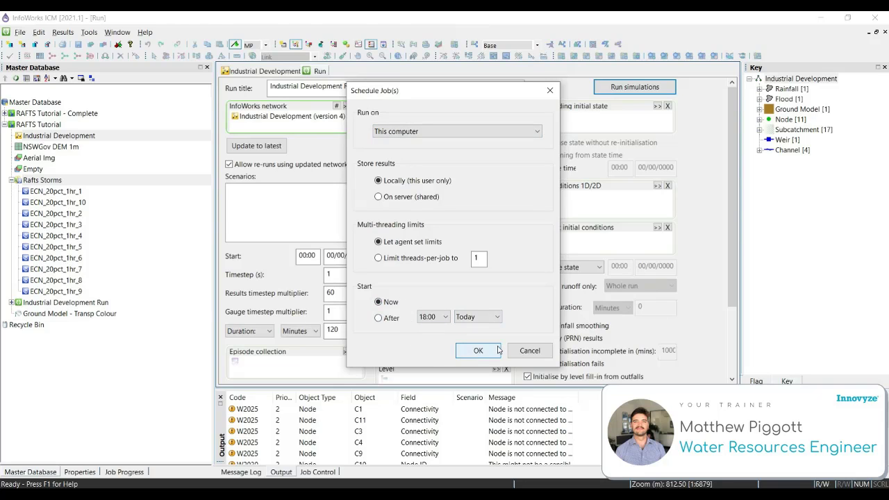
pyautogui.click(478, 350)
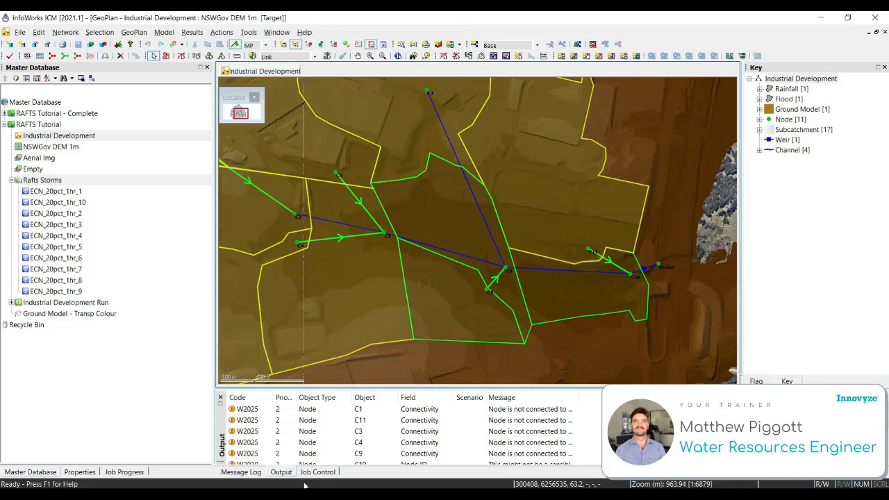
# Monitor the progress of the submitted simulation jobs and list the simulations under Industrial Development Run
pyautogui.click(325, 473)
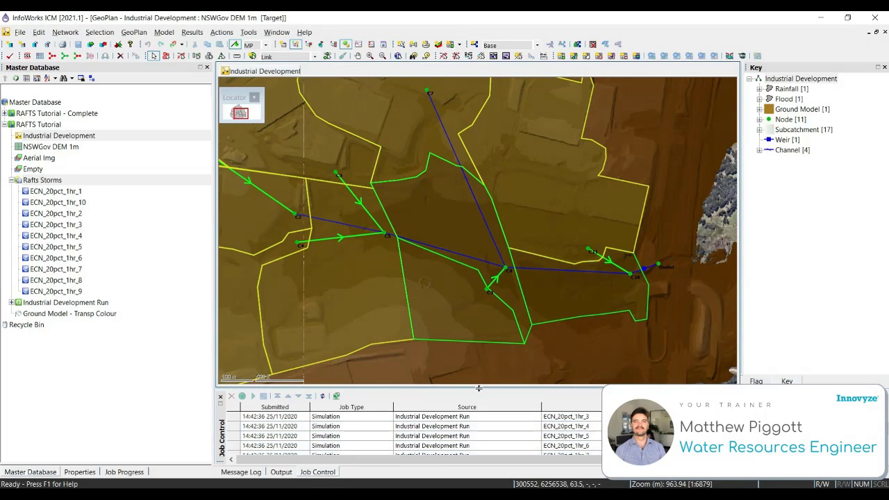
pyautogui.moveTo(478, 389); pyautogui.dragTo(476, 356)
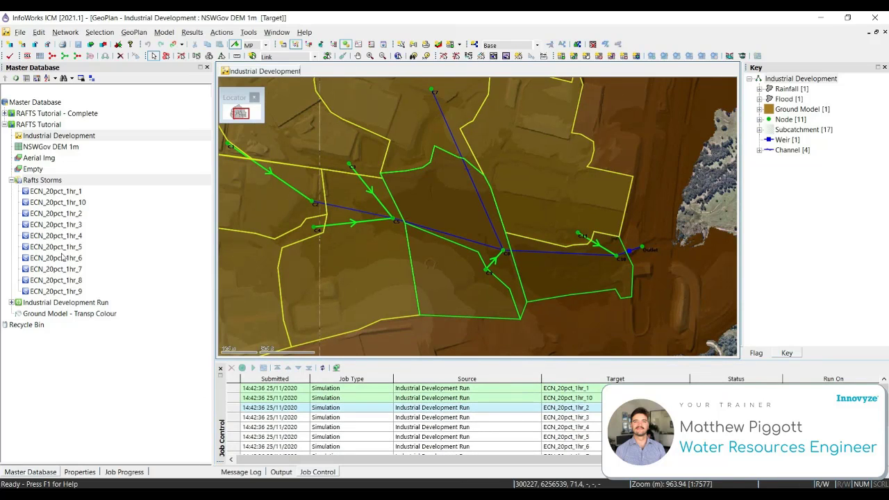
pyautogui.click(11, 303)
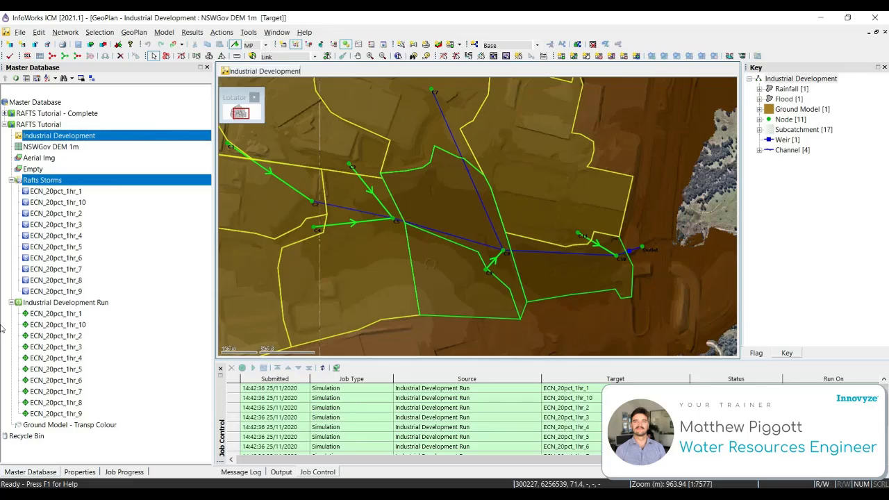
pyautogui.scroll(-1, 547, 412)
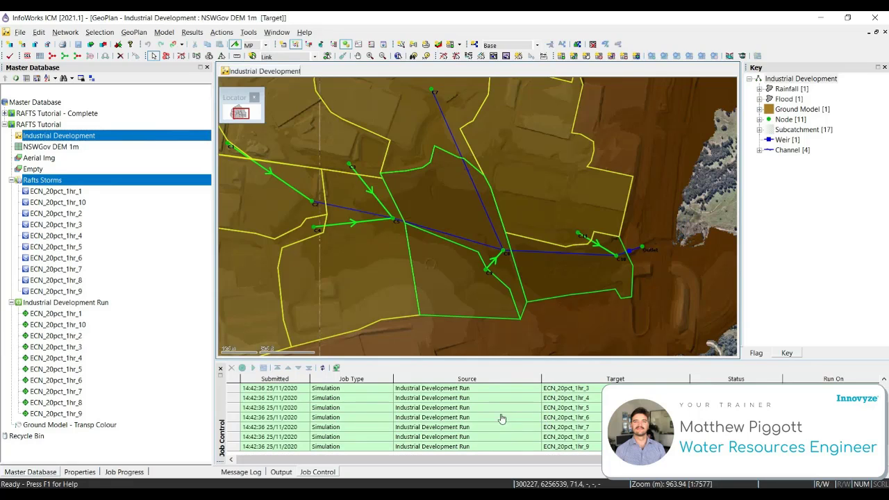
pyautogui.moveTo(323, 402)
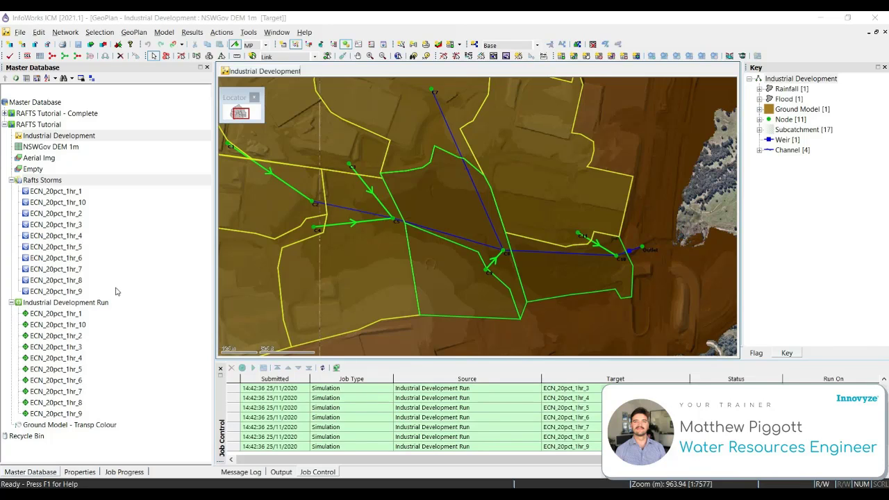
# Open the 'PRN' summary results of simulation ECN_20pct_1hr_1 and examine its node and link data
pyautogui.rightClick(74, 317)
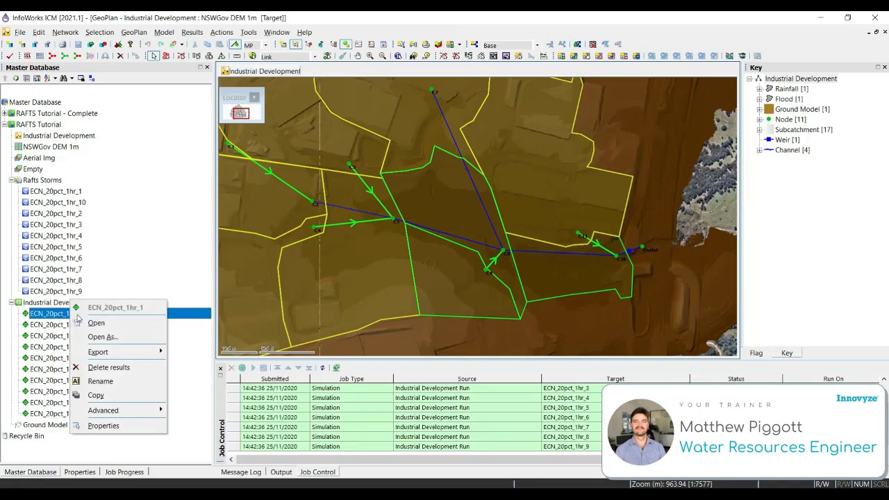
pyautogui.click(121, 339)
pyautogui.moveTo(432, 184); pyautogui.dragTo(409, 129)
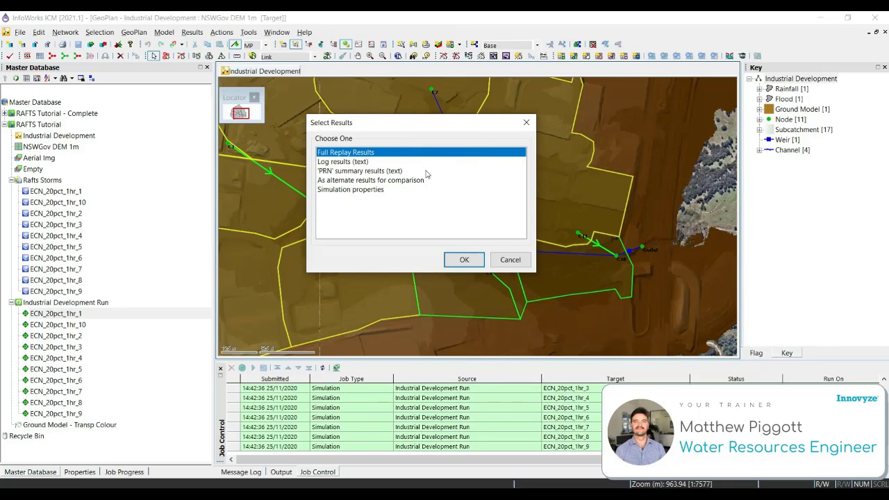
pyautogui.click(386, 172)
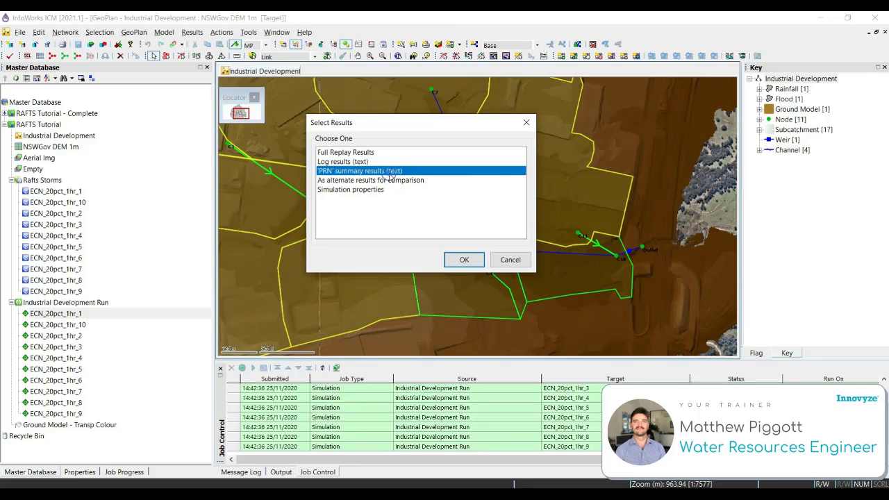
pyautogui.click(464, 260)
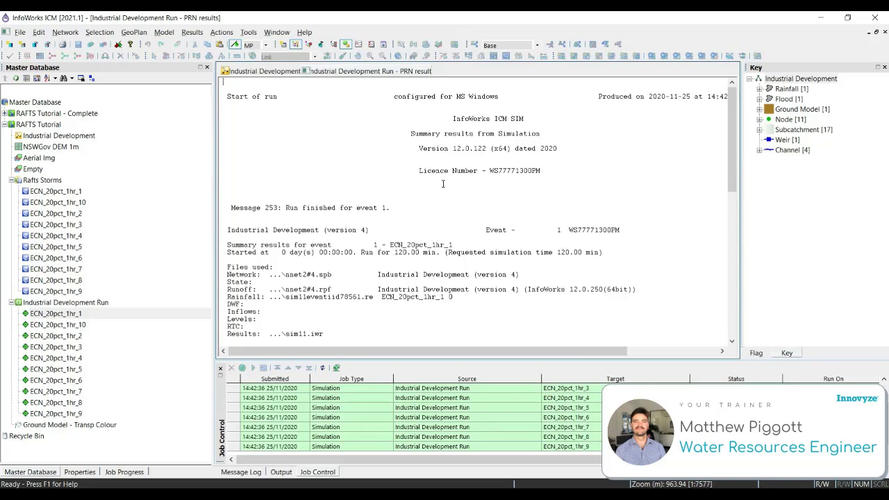
pyautogui.scroll(-9, 442, 184)
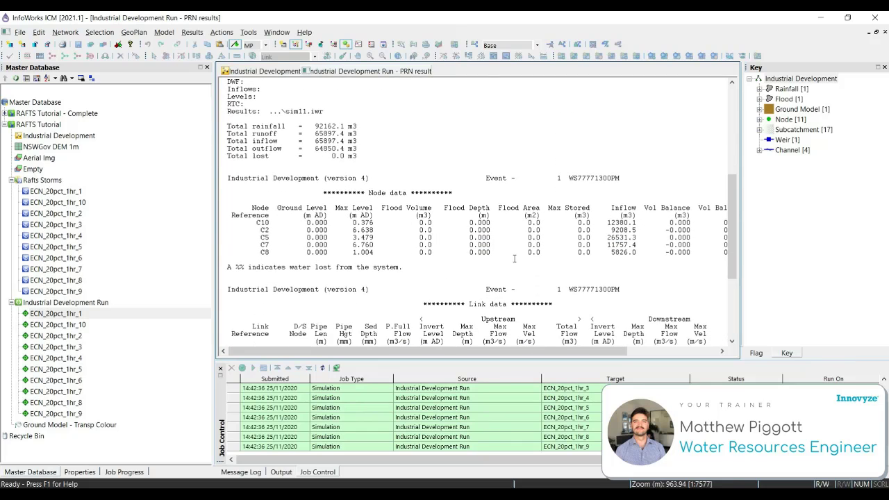
pyautogui.scroll(-4, 514, 258)
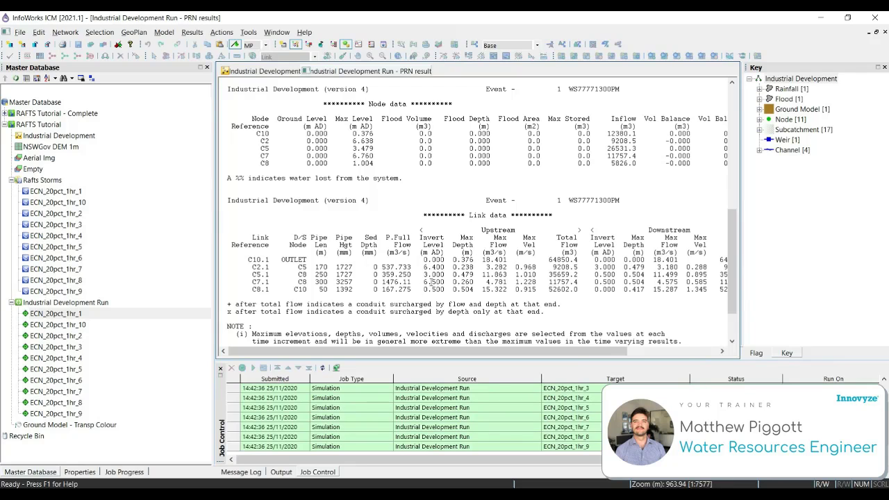
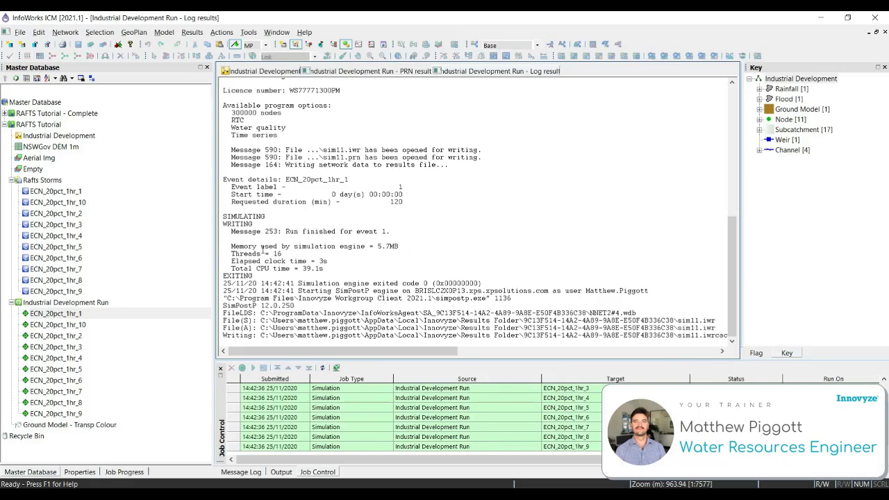
# Close the log results and the PRN results of Industrial Development Run
pyautogui.rightClick(489, 72)
pyautogui.click(524, 79)
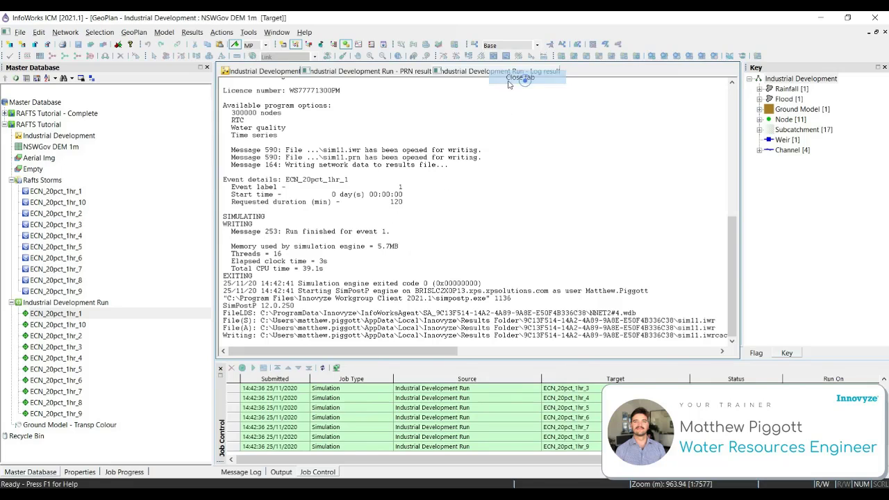
pyautogui.rightClick(413, 70)
pyautogui.click(421, 78)
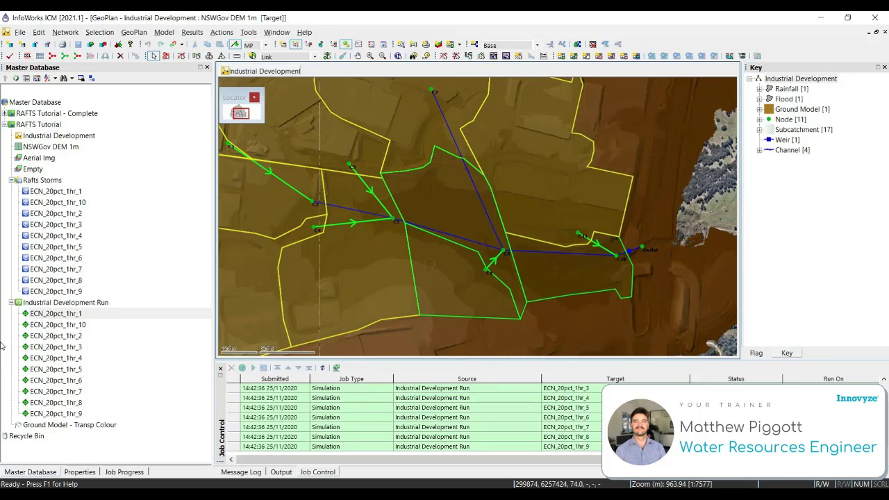
# Examine the diagnostics options of Industrial Development Run and close the run without changing them
pyautogui.doubleClick(80, 304)
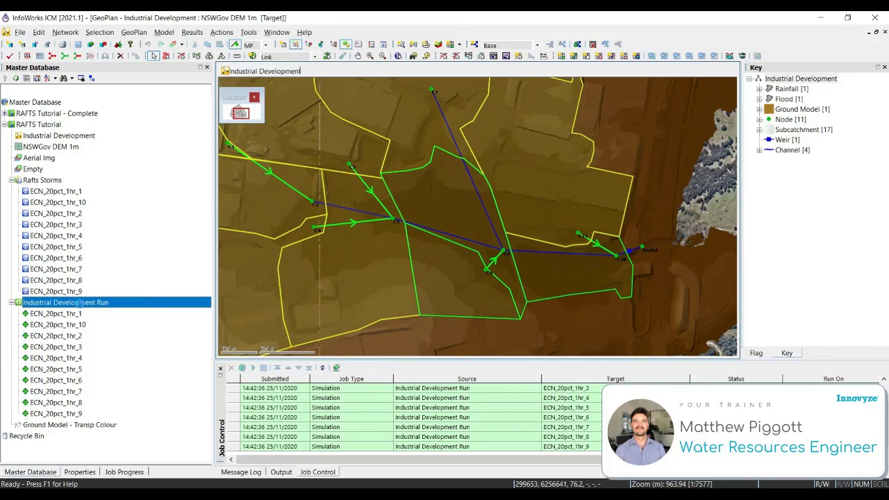
pyautogui.doubleClick(606, 119)
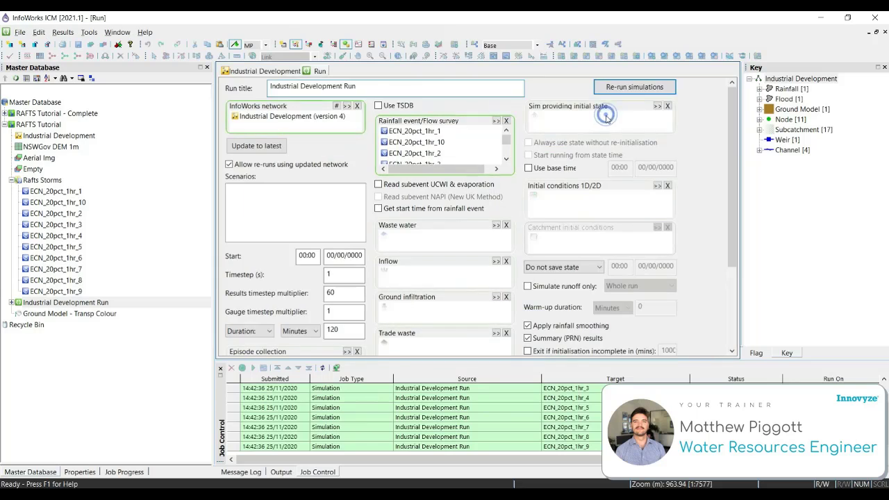
pyautogui.scroll(-5, 693, 249)
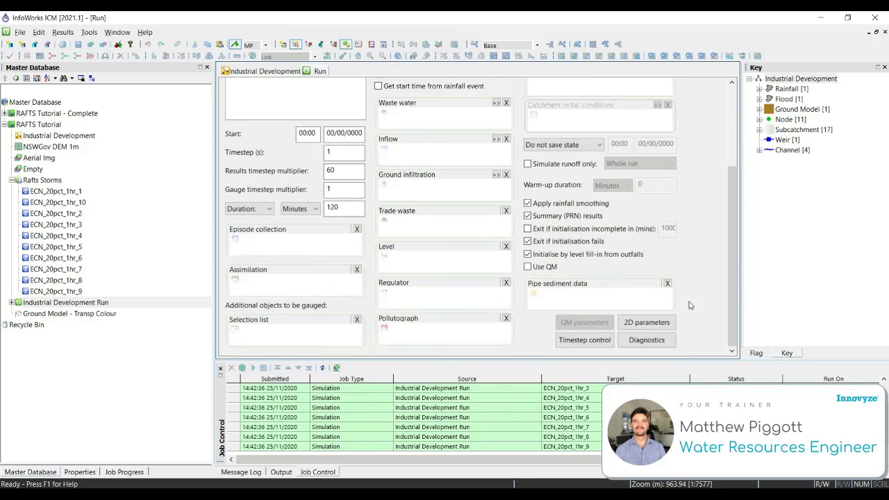
pyautogui.click(653, 341)
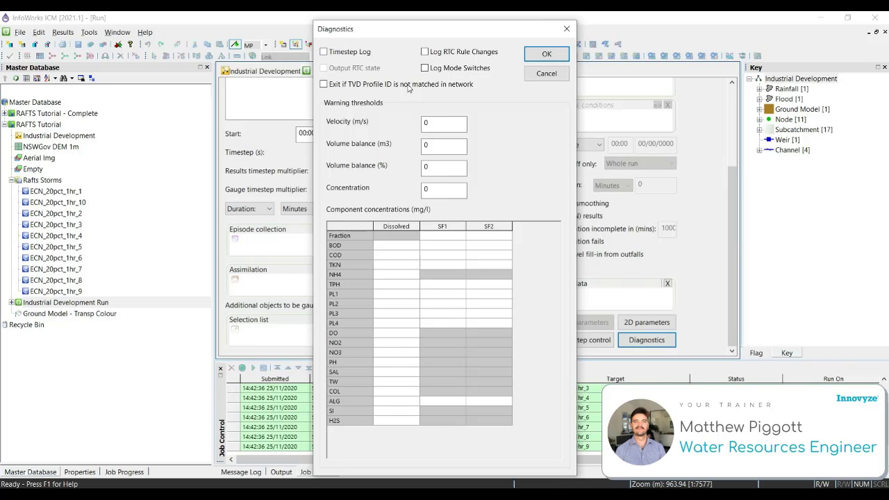
pyautogui.click(567, 29)
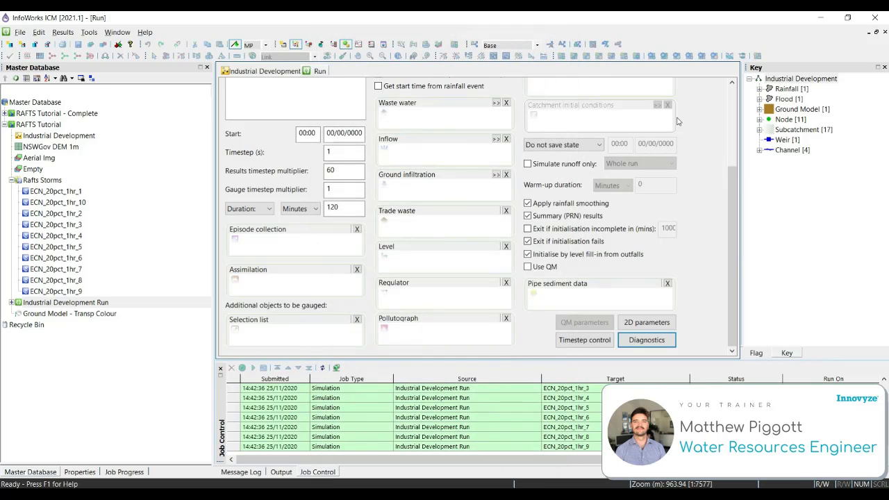
pyautogui.scroll(3, 718, 176)
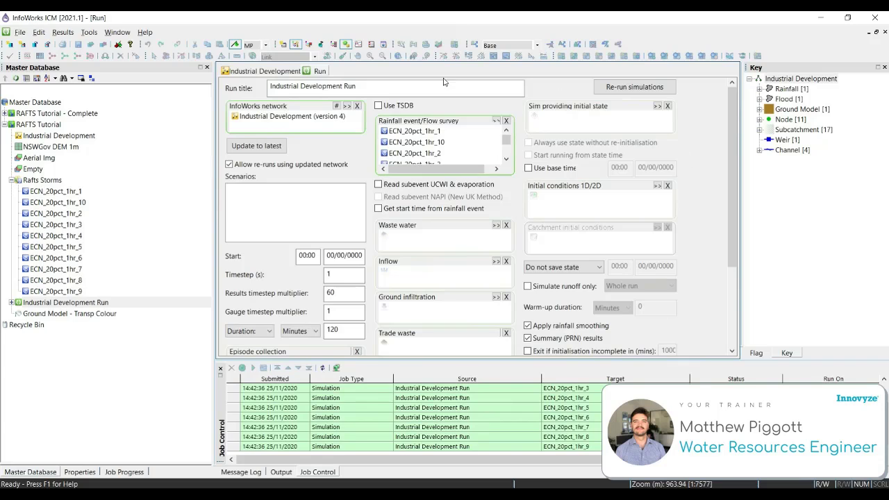
pyautogui.rightClick(319, 73)
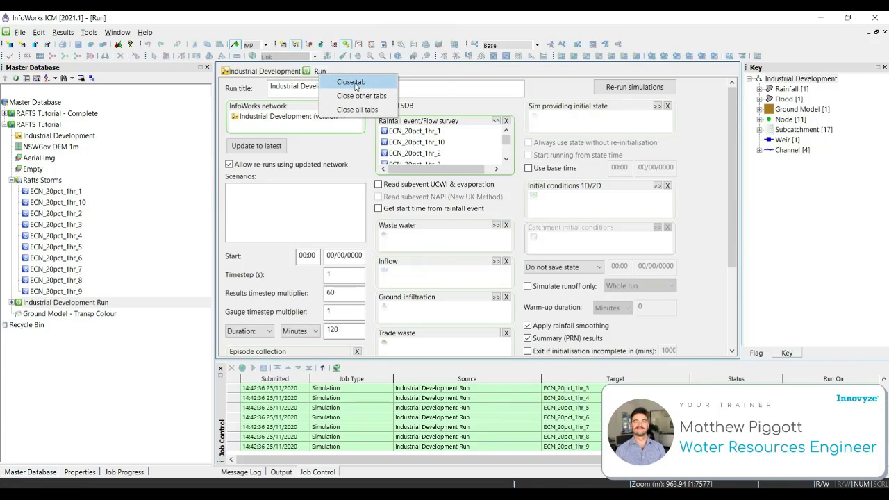
pyautogui.click(354, 83)
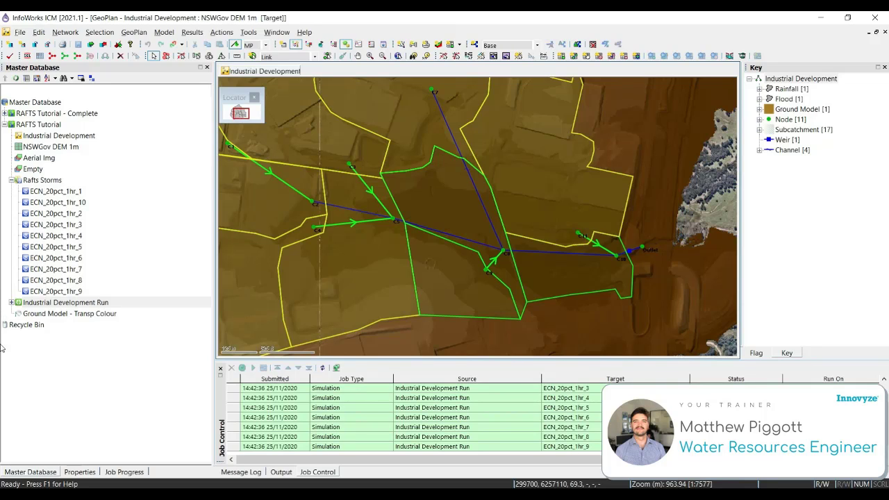
# Review the results management list of the RAFTS Tutorial group, including user, location, size and log file details, and close it
pyautogui.click(41, 128)
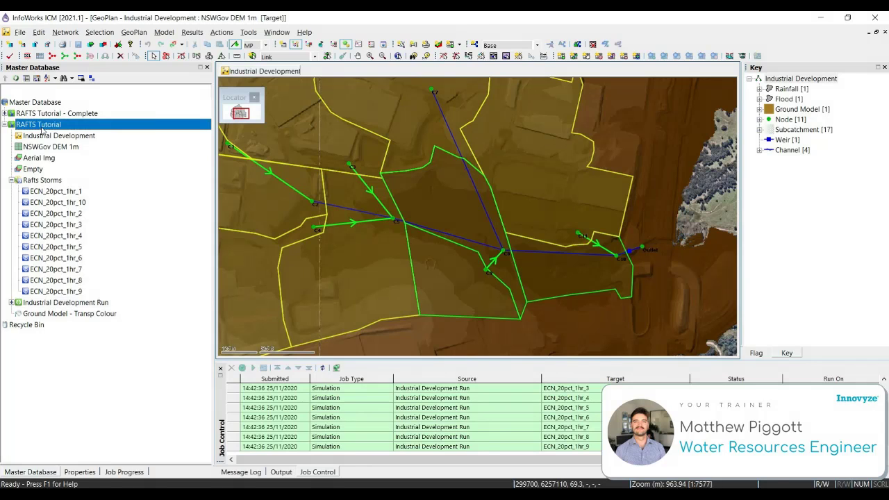
pyautogui.rightClick(41, 128)
pyautogui.click(131, 141)
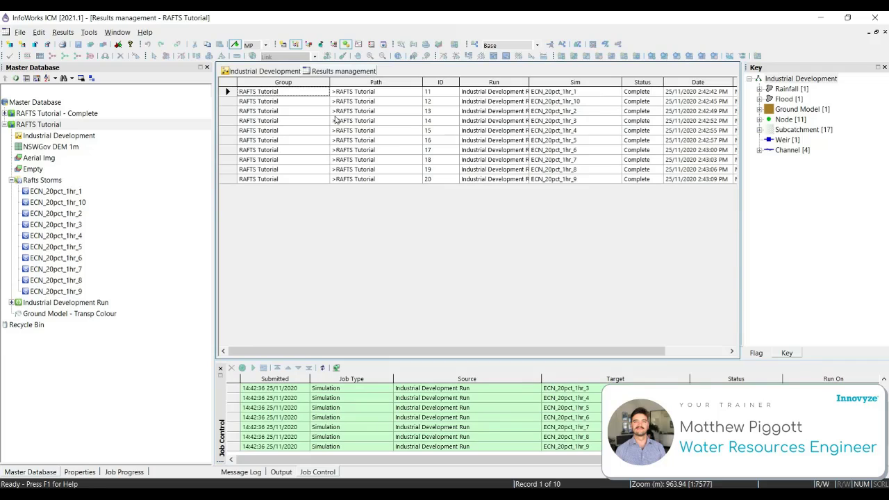
pyautogui.moveTo(329, 82); pyautogui.dragTo(304, 82)
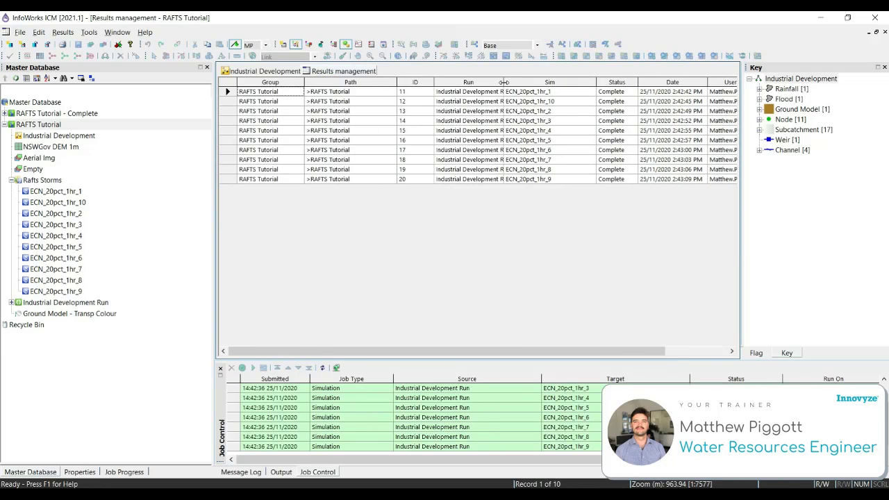
pyautogui.moveTo(505, 81); pyautogui.dragTo(506, 82)
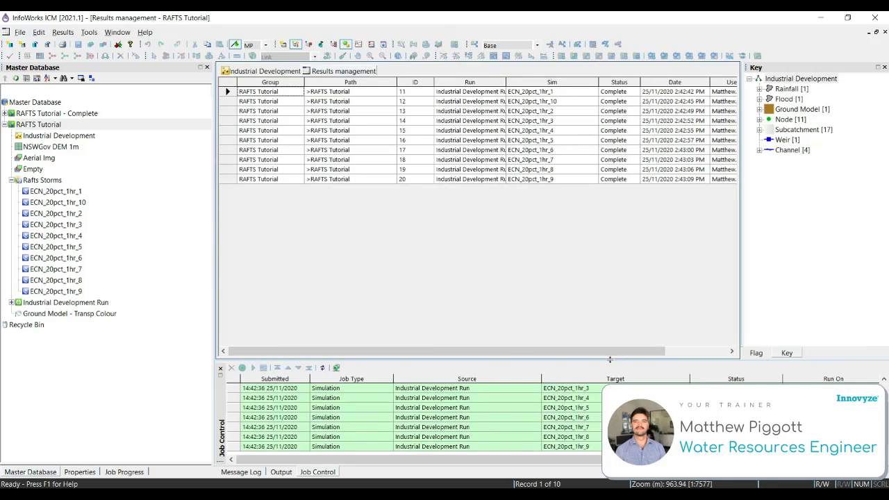
pyautogui.moveTo(610, 352); pyautogui.dragTo(673, 352)
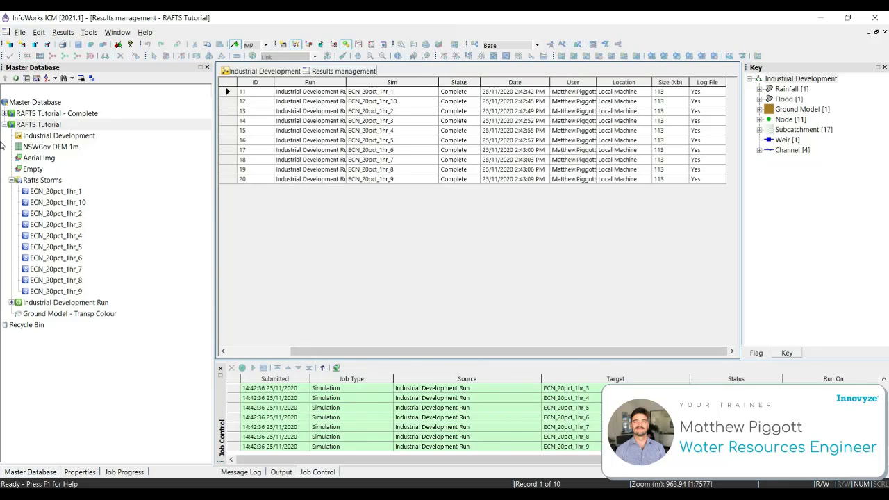
pyautogui.rightClick(366, 78)
pyautogui.click(399, 84)
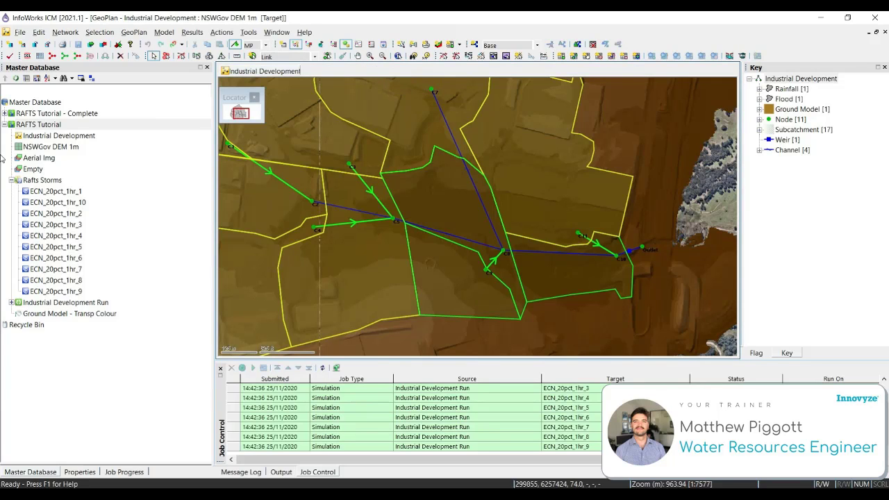
# Open the results of simulation ECN_20pct_1hr_1 under Industrial Development Run in a GeoPlan
pyautogui.click(11, 303)
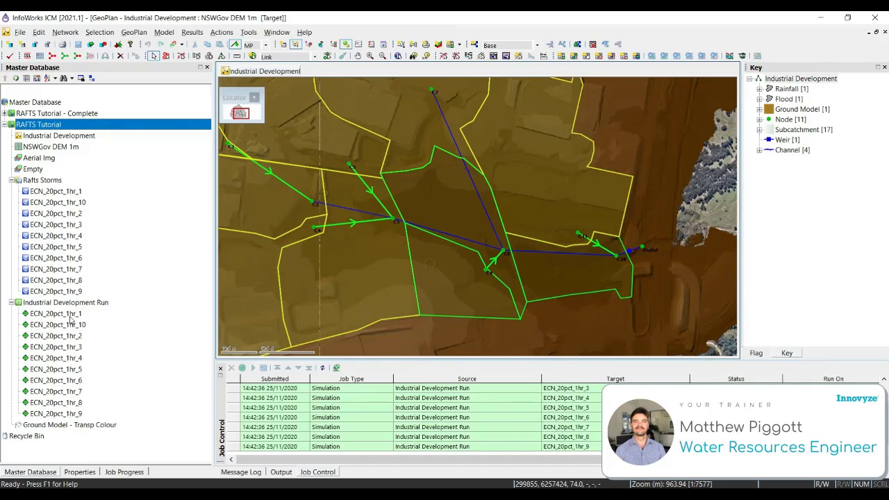
pyautogui.moveTo(66, 317)
pyautogui.doubleClick(72, 317)
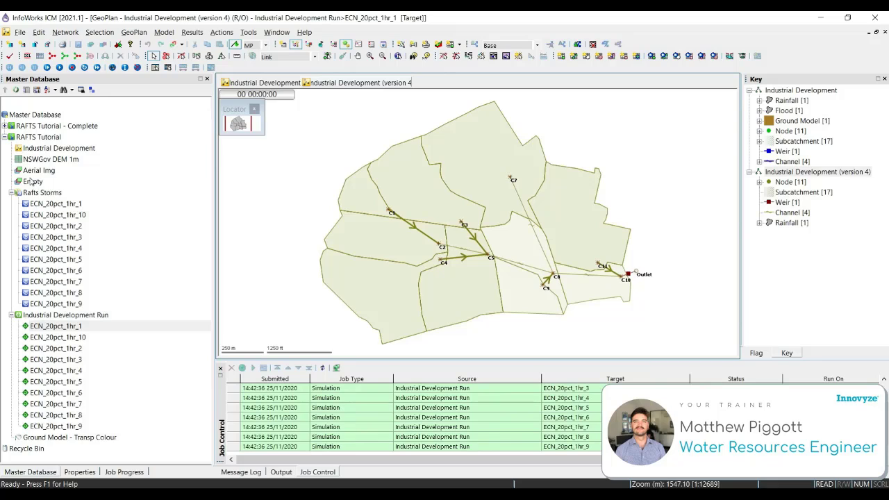
# Apply the RAFTS Hydrology theme from RAFTS Tutorial - Complete to the results GeoPlan and add NSWGov DEM 1m and Aerial Img
pyautogui.click(5, 126)
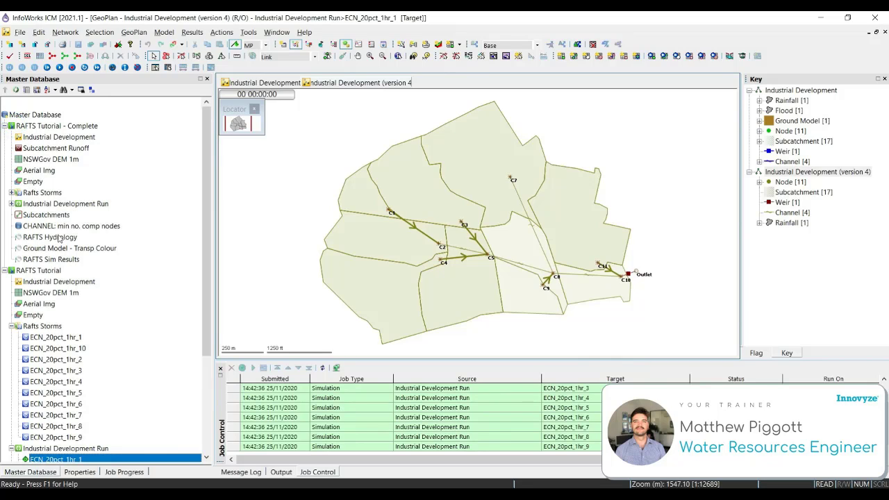
pyautogui.click(56, 238)
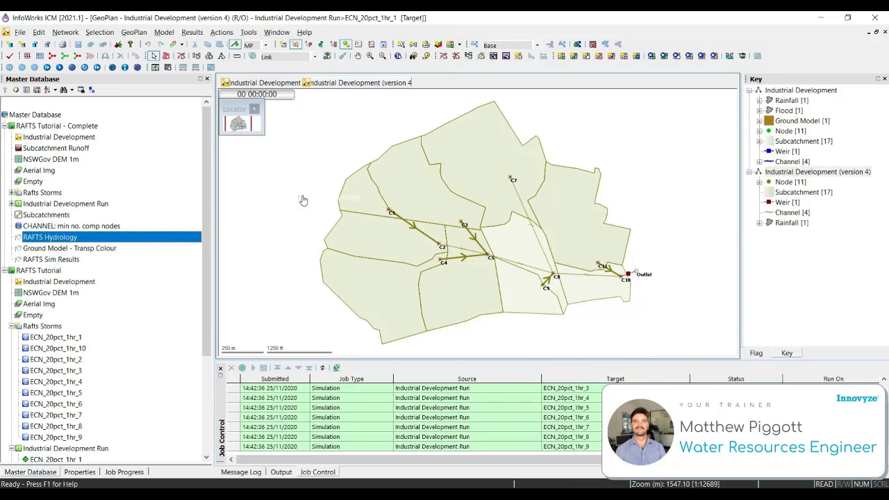
pyautogui.moveTo(303, 200); pyautogui.dragTo(302, 199)
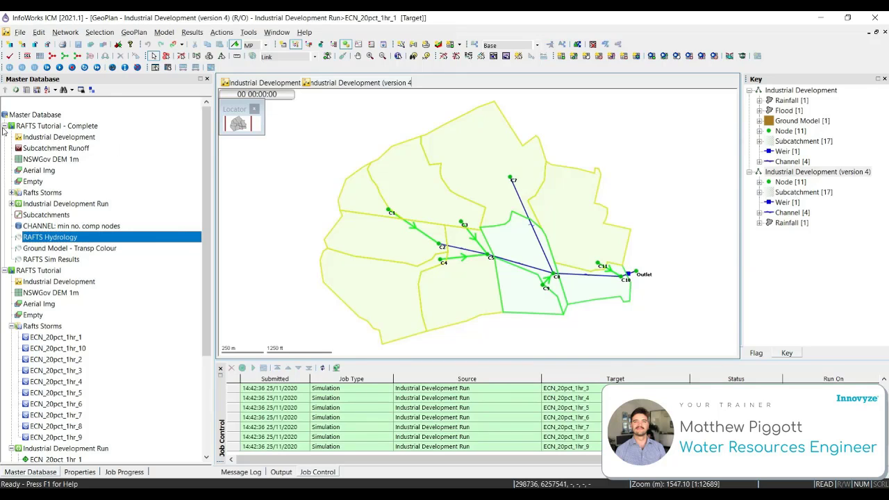
pyautogui.click(5, 126)
pyautogui.moveTo(52, 161); pyautogui.dragTo(257, 172)
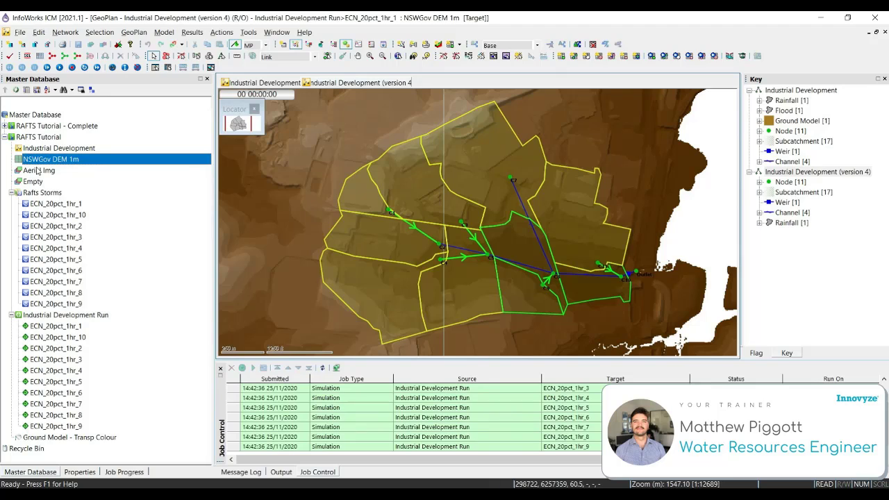
pyautogui.moveTo(38, 170); pyautogui.dragTo(682, 242)
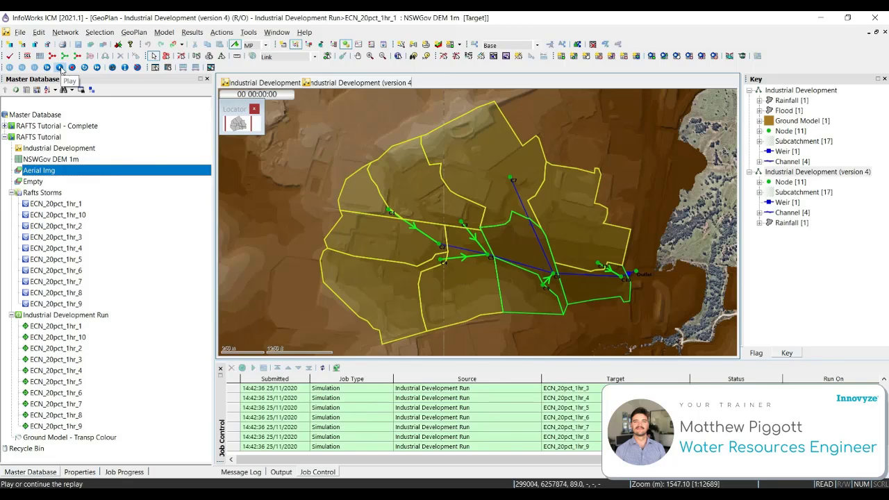
# Replay the simulation results on the GeoPlan, pause and advance by single timesteps, and show the maxima
pyautogui.click(60, 67)
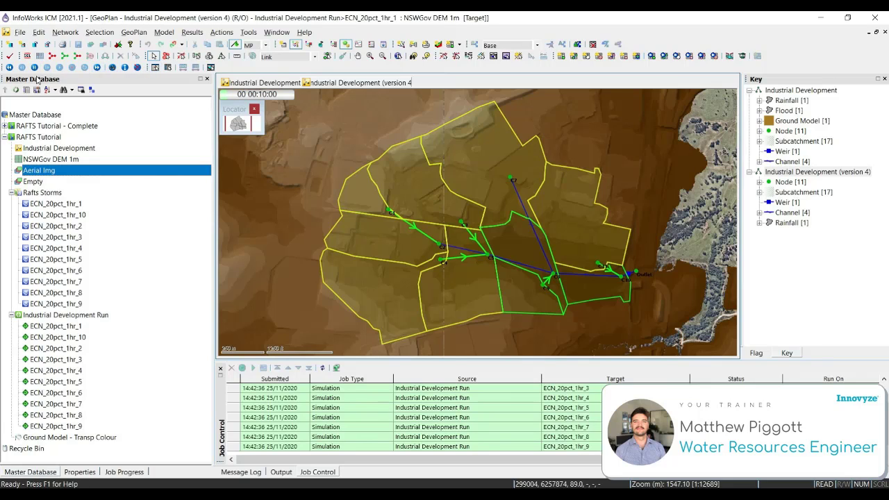
pyautogui.click(35, 67)
pyautogui.click(47, 68)
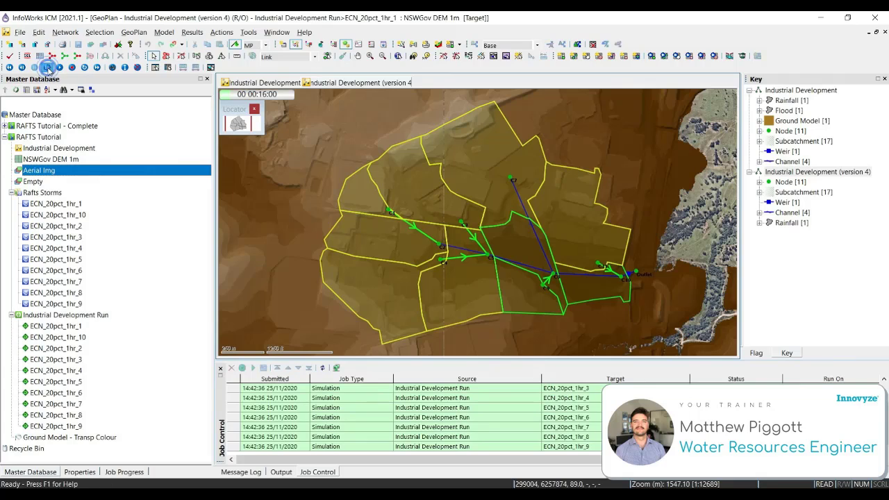
pyautogui.click(47, 68)
pyautogui.click(47, 68)
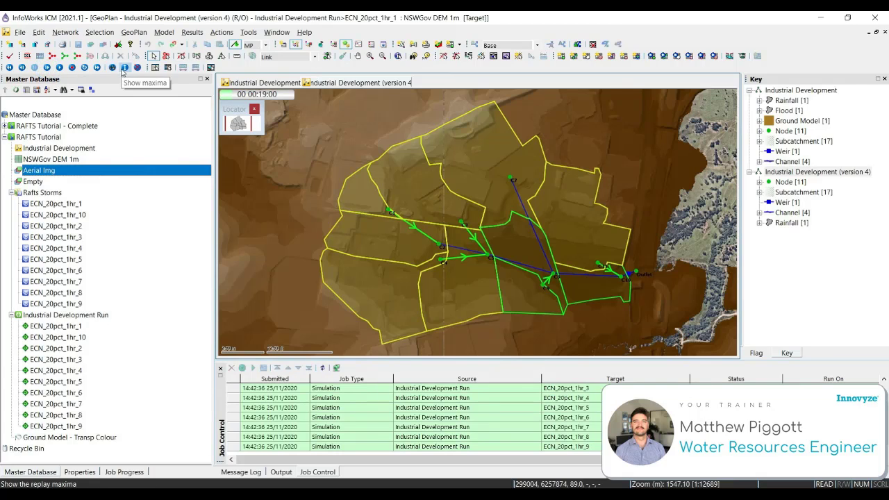
pyautogui.click(124, 68)
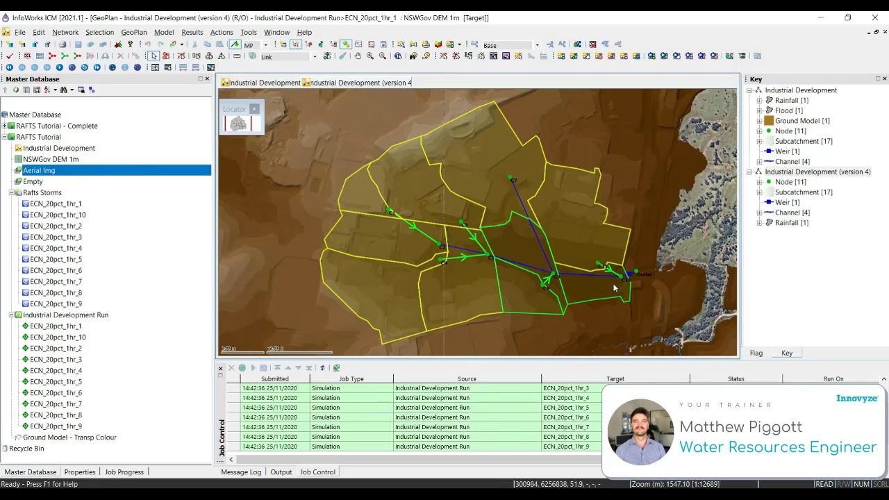
# Examine the results properties of subcatchment C10#1, channel C8.1 and node C10, replaying the simulation to 00:25:00
pyautogui.doubleClick(606, 288)
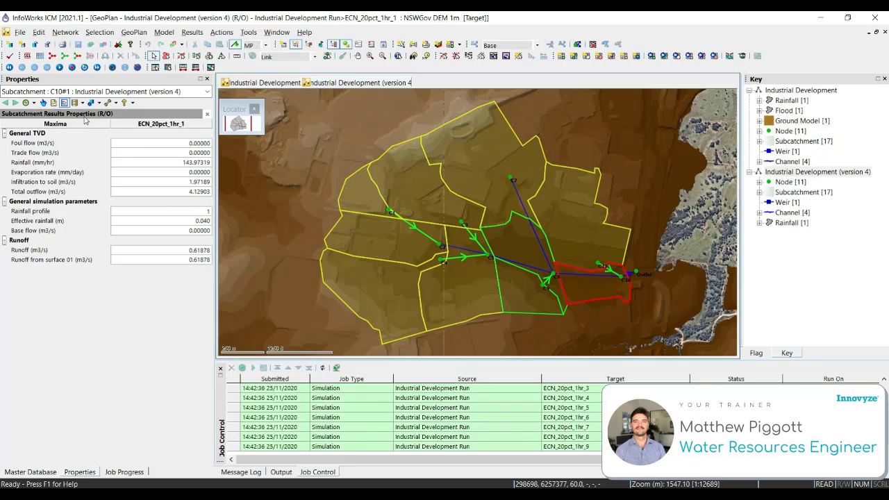
pyautogui.click(60, 67)
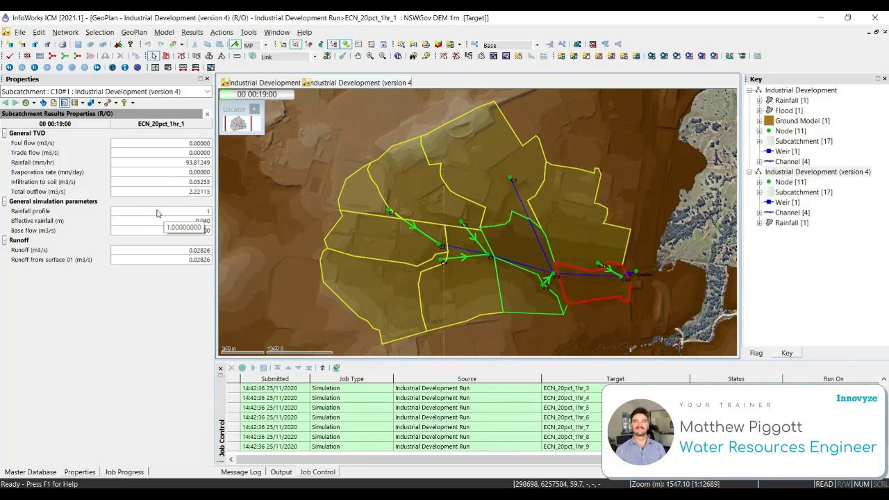
pyautogui.click(33, 68)
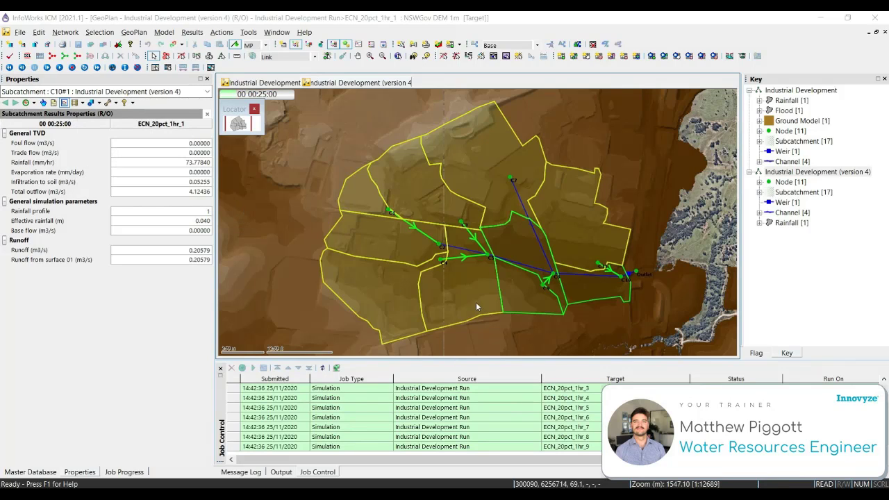
pyautogui.click(606, 277)
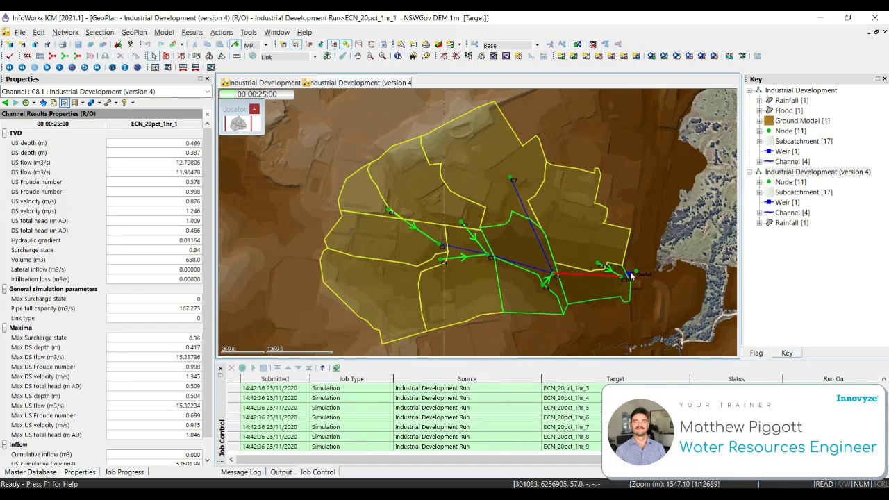
pyautogui.click(622, 277)
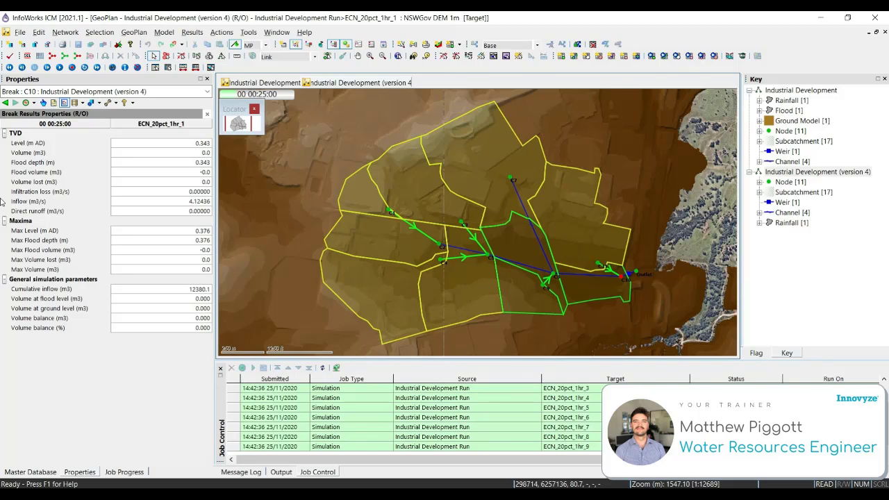
# Graph the runoff and total outflow of subcatchment C10#1
pyautogui.click(156, 68)
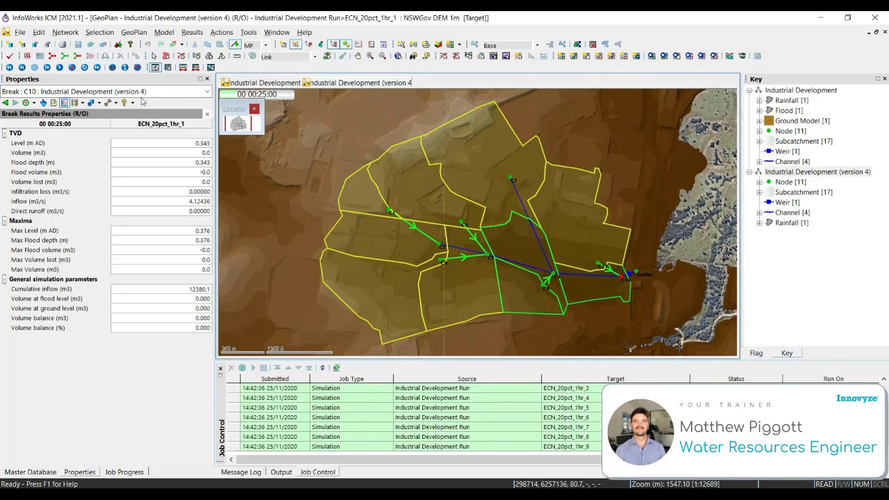
pyautogui.click(589, 285)
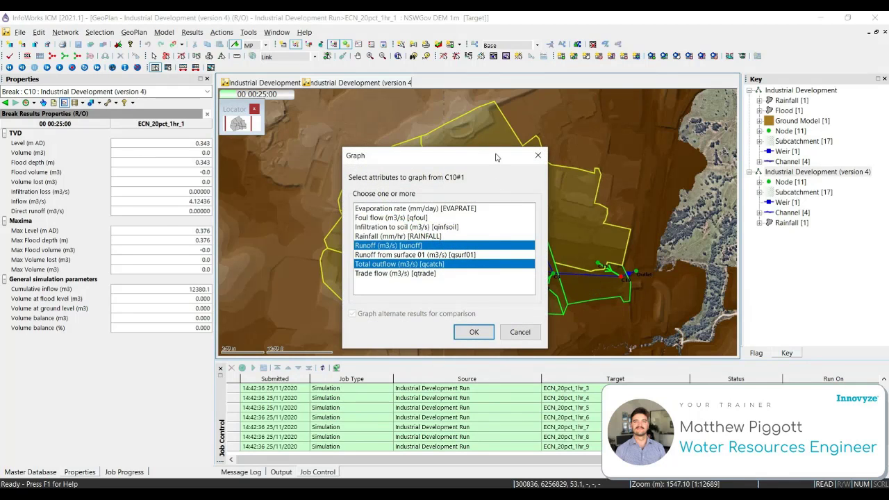
pyautogui.moveTo(496, 156); pyautogui.dragTo(473, 120)
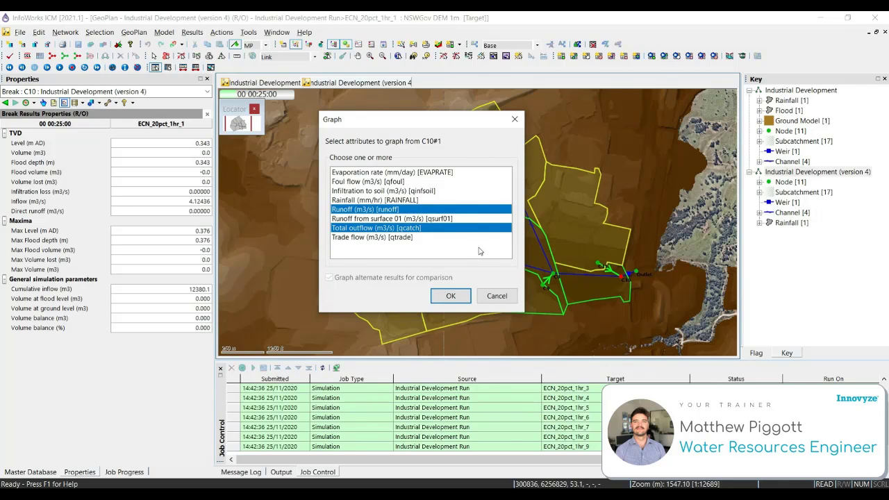
pyautogui.click(466, 298)
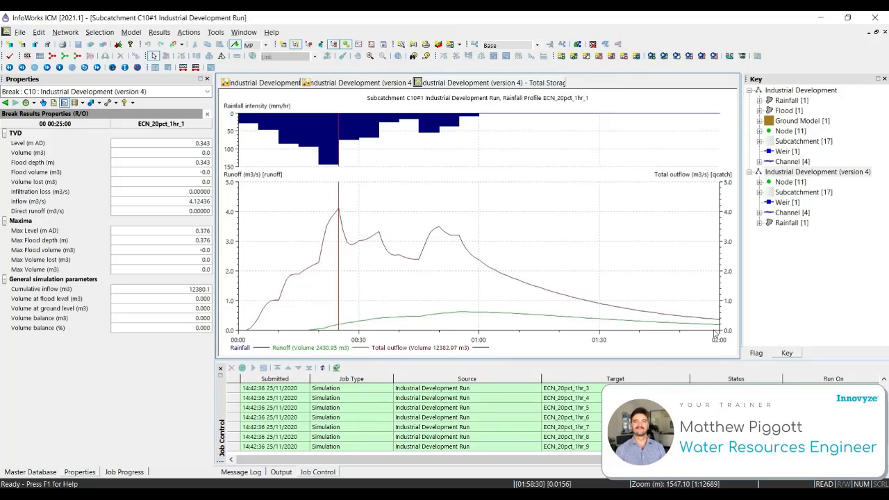
# Auto-label the traces of the subcatchment graph and replay the results to 00:43:00
pyautogui.rightClick(390, 195)
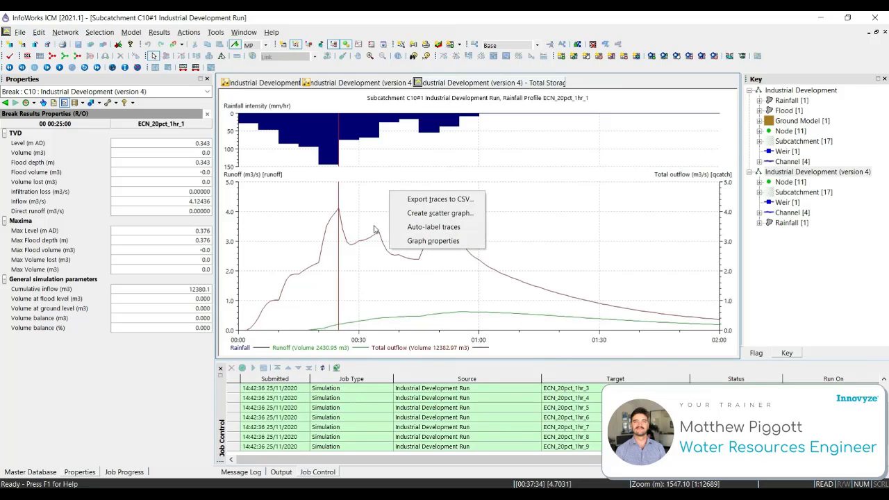
pyautogui.click(457, 229)
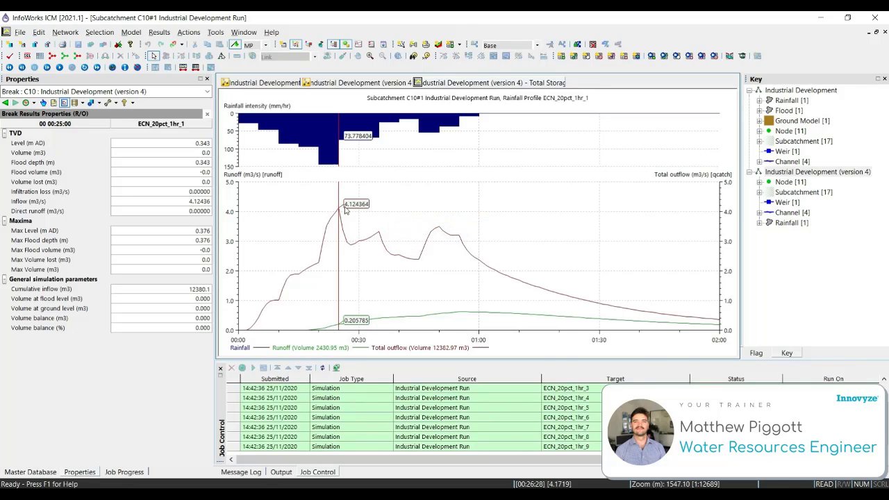
pyautogui.click(60, 68)
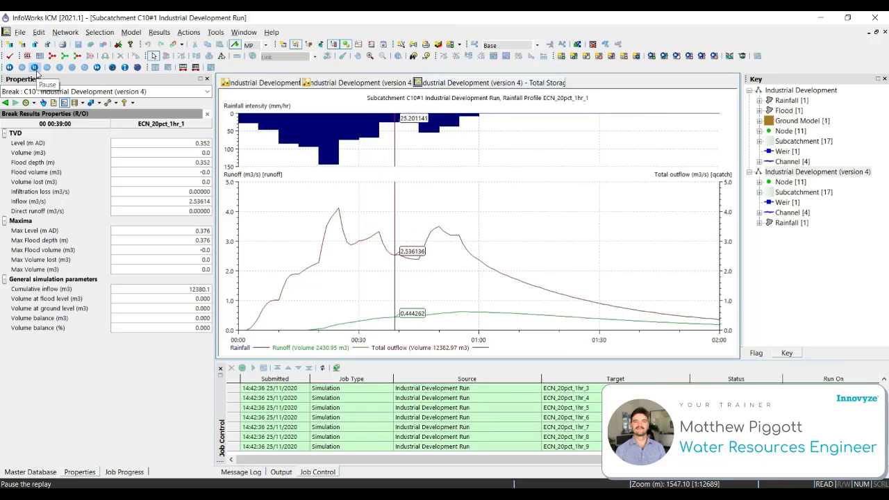
pyautogui.click(35, 67)
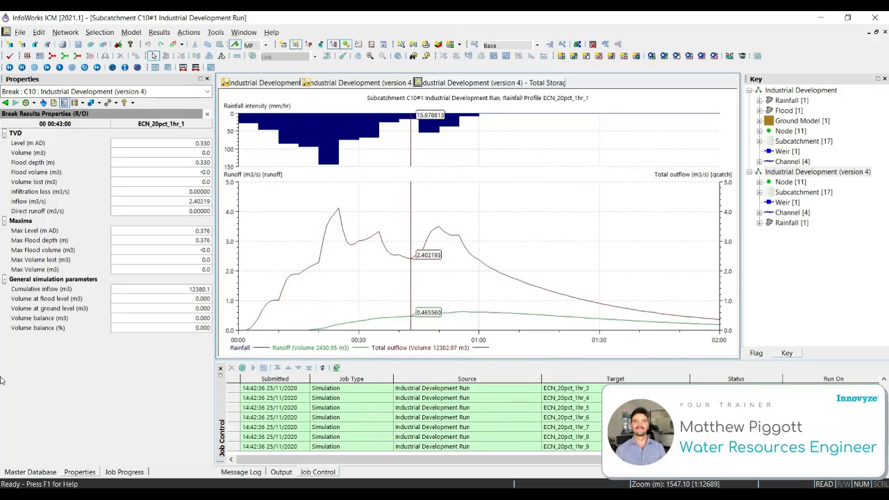
# Create a custom simulation per page report and add all simulations of Industrial Development Run to it
pyautogui.click(159, 32)
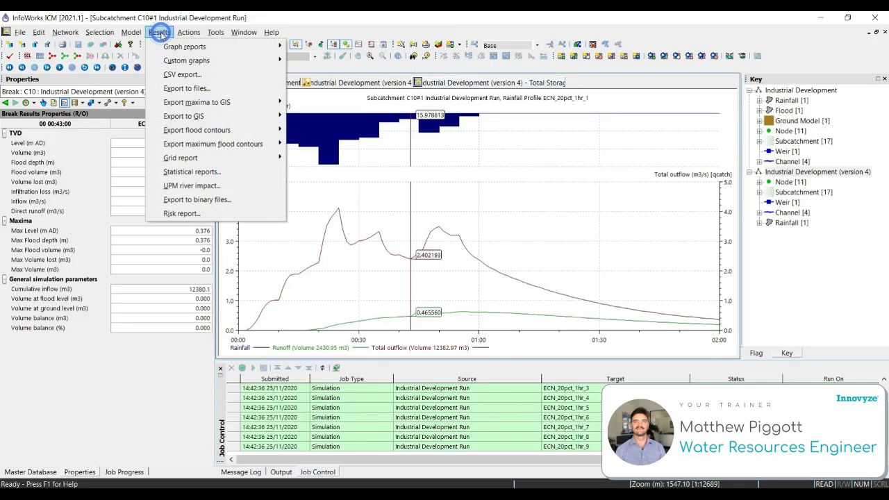
pyautogui.moveTo(216, 66)
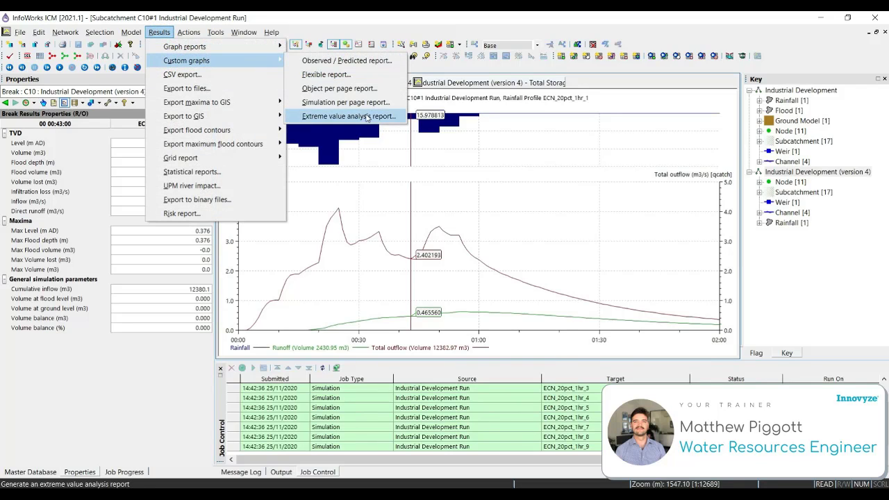
pyautogui.click(398, 105)
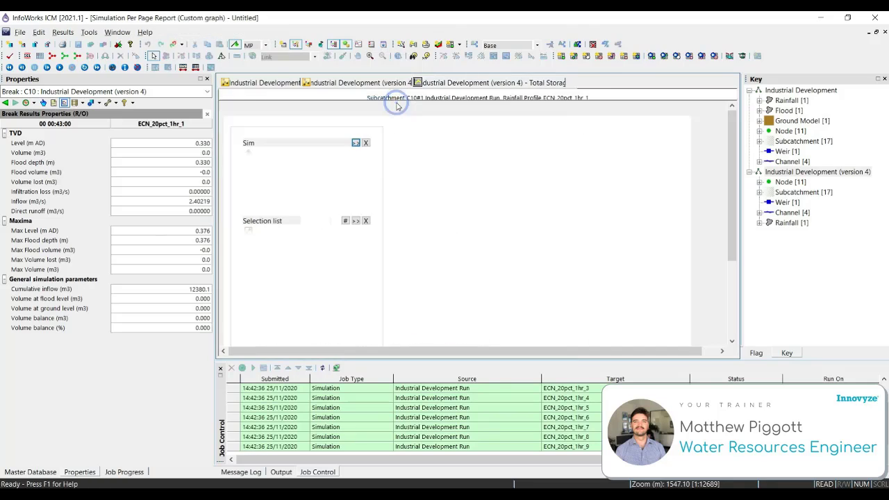
pyautogui.click(29, 471)
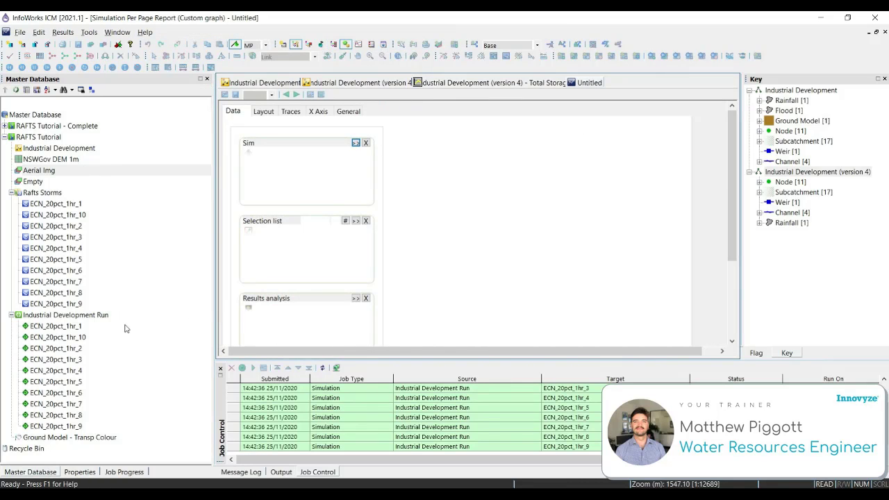
pyautogui.moveTo(65, 315); pyautogui.dragTo(298, 166)
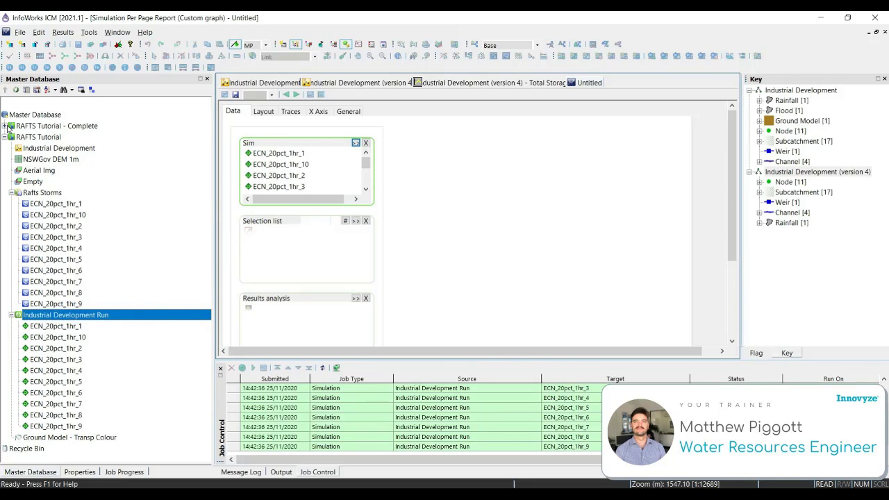
# Add the Subcatchments selection list from RAFTS Tutorial - Complete to the report and plot Runoff at all subcatchment locations
pyautogui.click(6, 126)
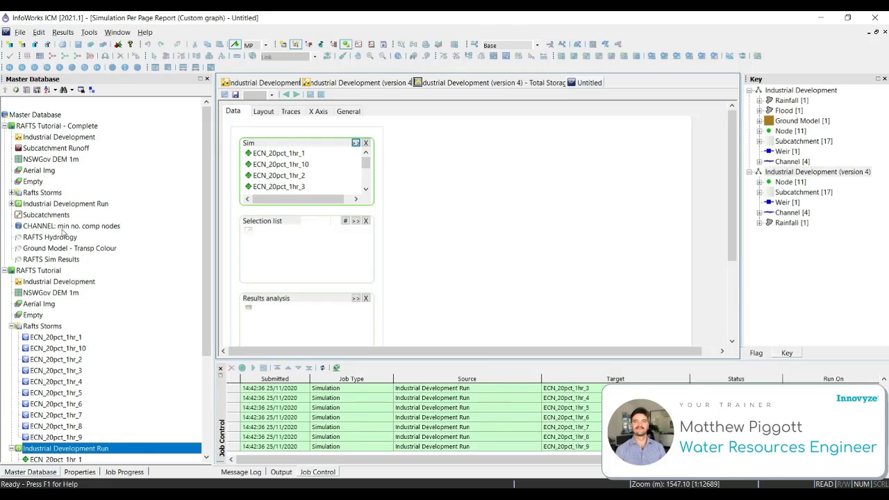
pyautogui.moveTo(43, 217); pyautogui.dragTo(282, 247)
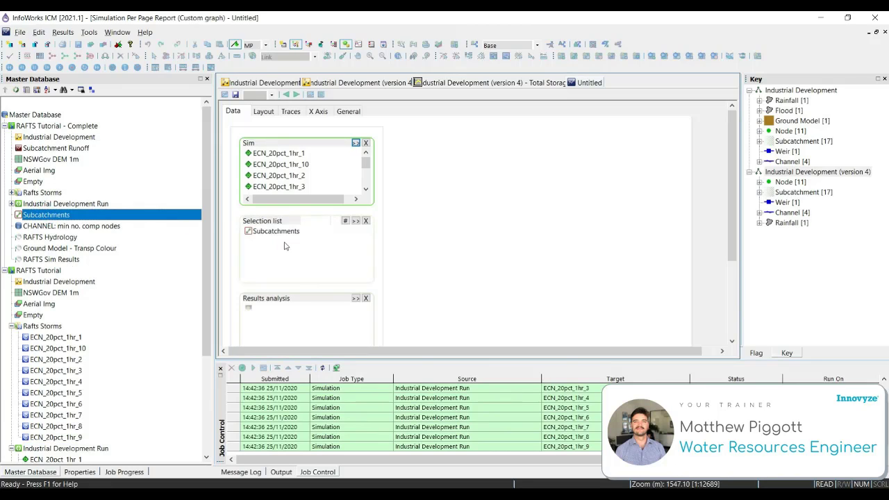
pyautogui.click(269, 114)
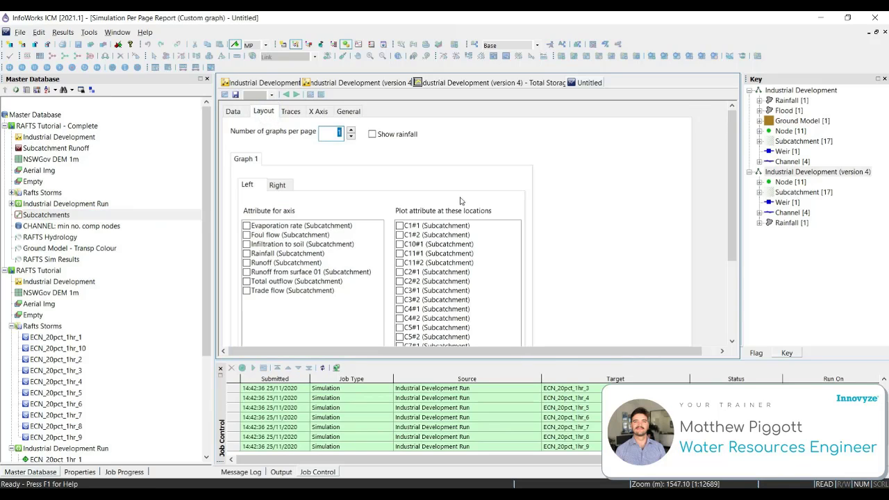
pyautogui.scroll(-1, 461, 201)
pyautogui.scroll(-3, 515, 258)
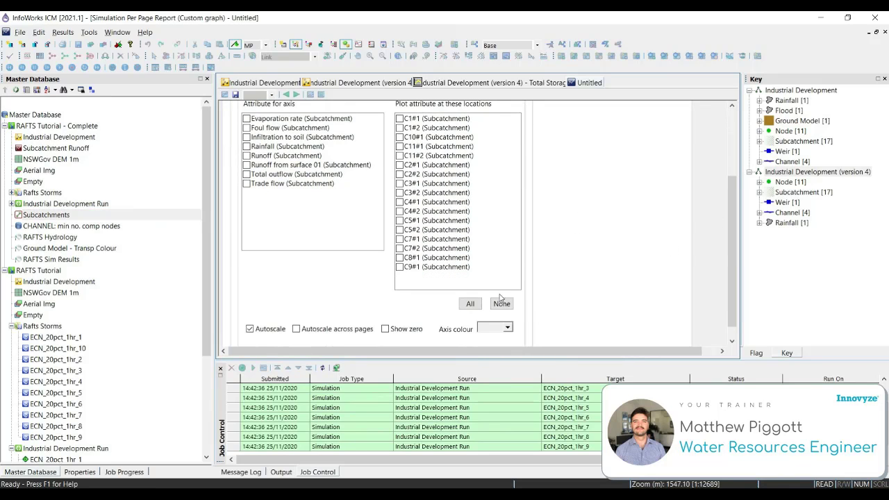
pyautogui.click(473, 304)
pyautogui.click(247, 157)
pyautogui.scroll(4, 719, 276)
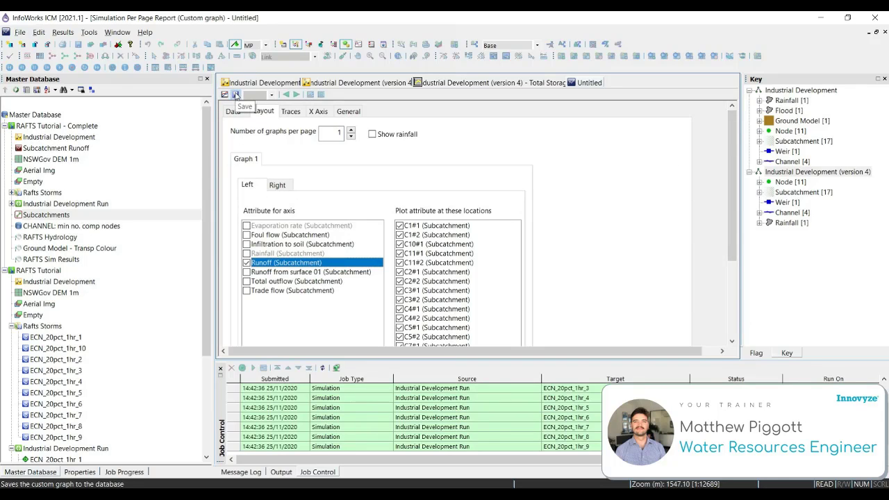
# Save the custom report in the RAFTS Tutorial group as Subcatchment Runoff
pyautogui.click(236, 95)
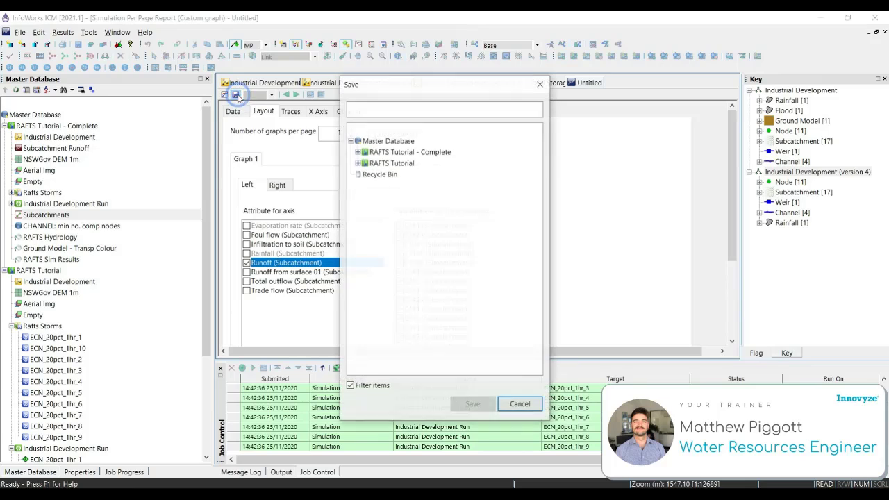
pyautogui.click(358, 163)
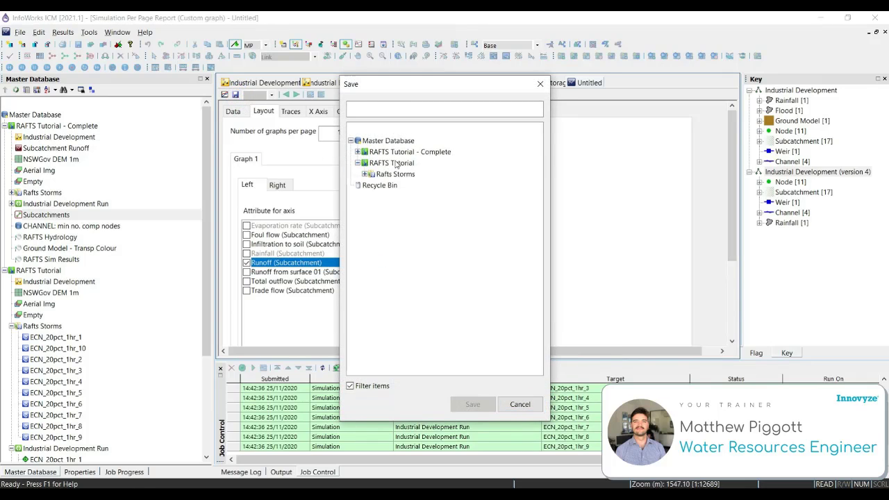
pyautogui.click(394, 163)
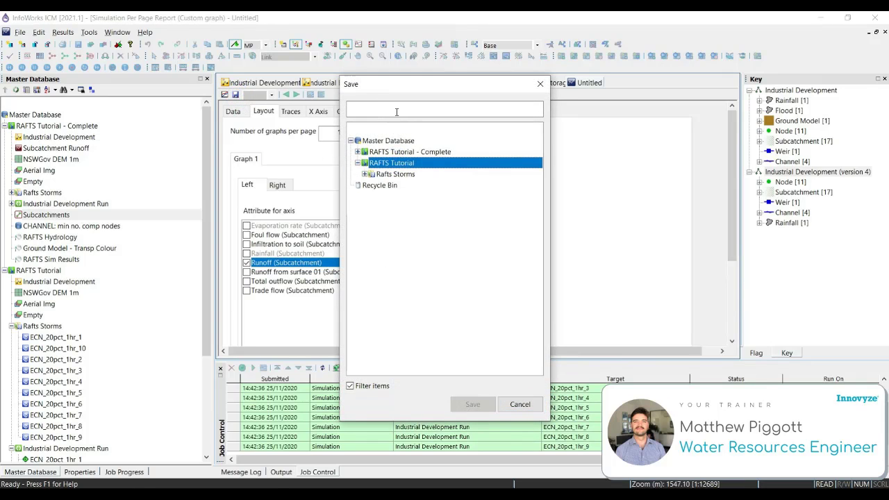
pyautogui.click(397, 110)
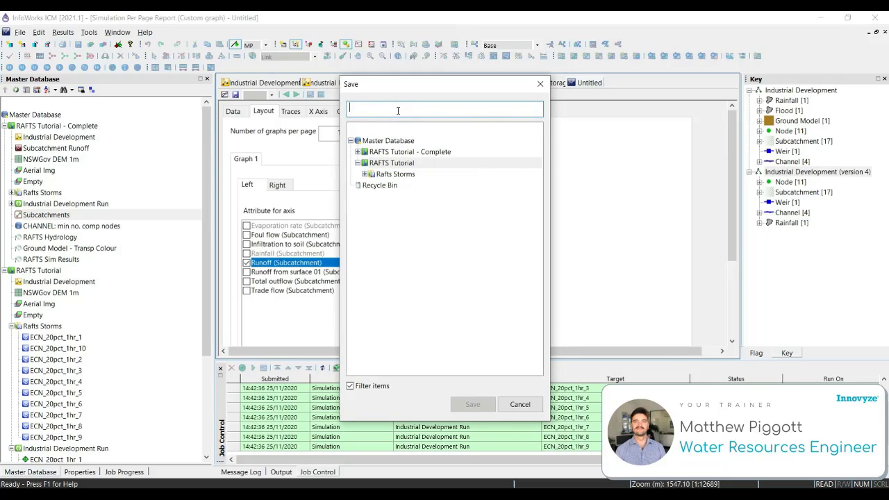
pyautogui.write('S')
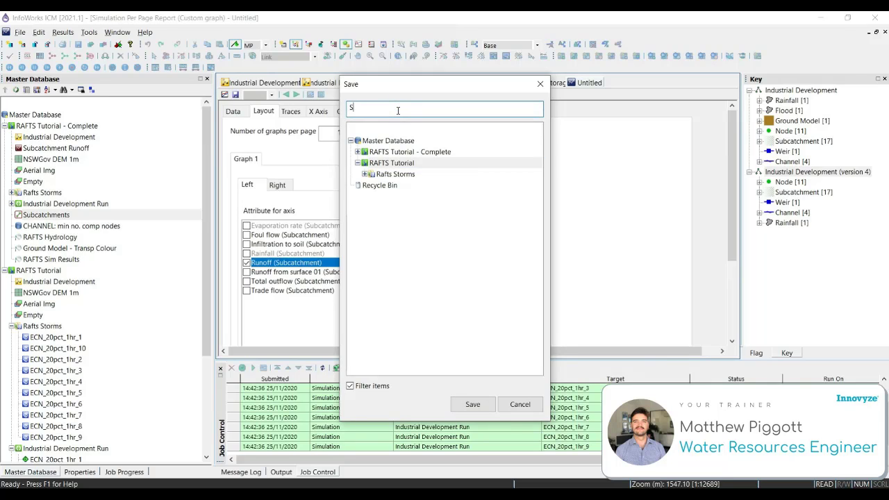
pyautogui.write('ubcatchment Runoff')
pyautogui.click(473, 404)
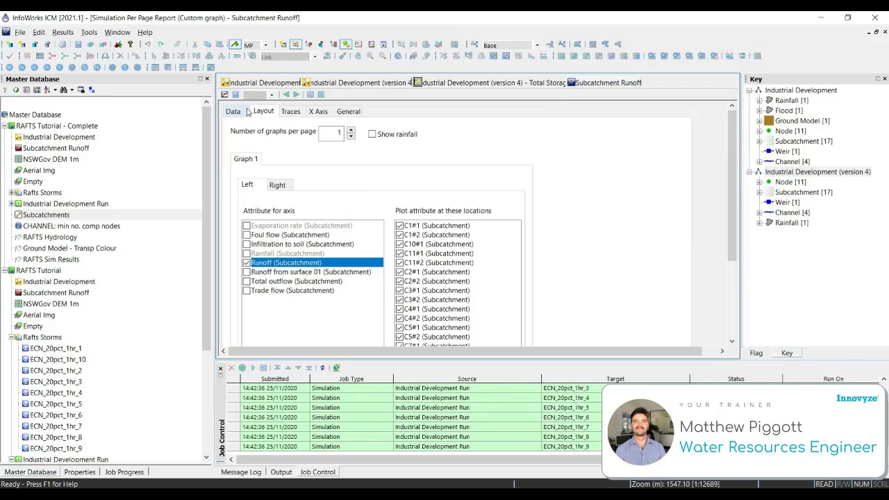
# Display the report's graph pages in an enlarged view and exclude the statistics table and title block
pyautogui.click(226, 96)
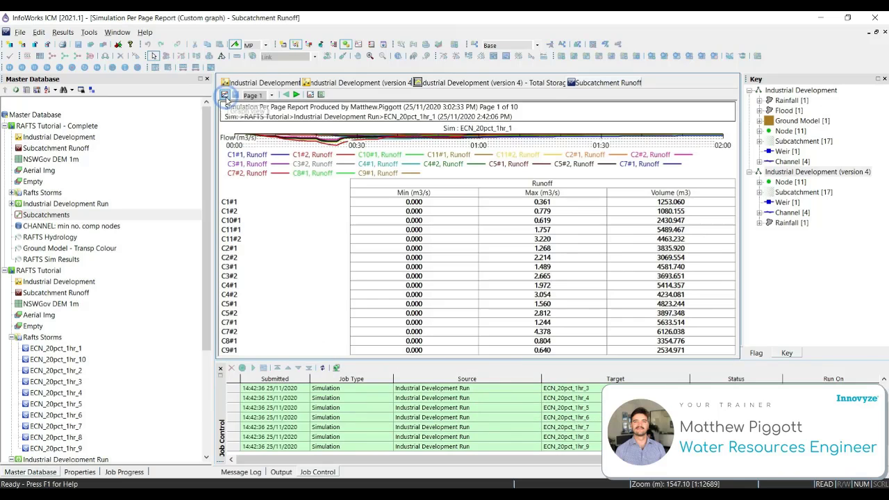
pyautogui.moveTo(515, 360); pyautogui.dragTo(518, 400)
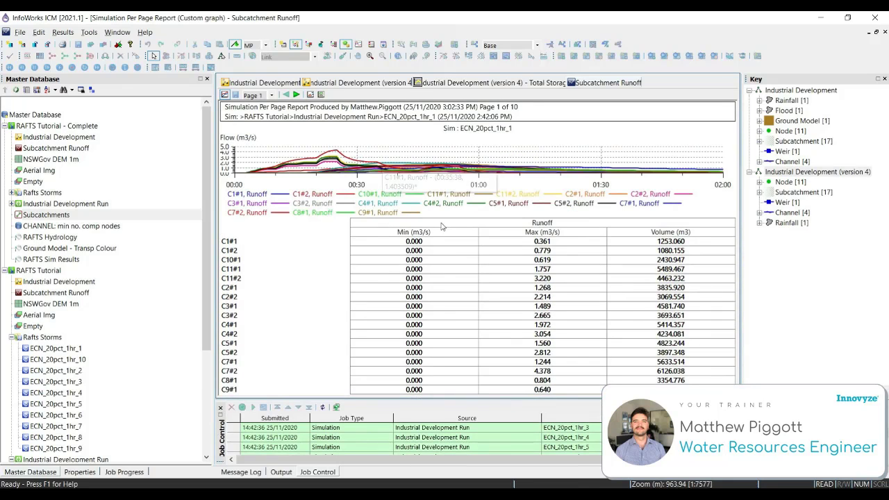
pyautogui.rightClick(311, 242)
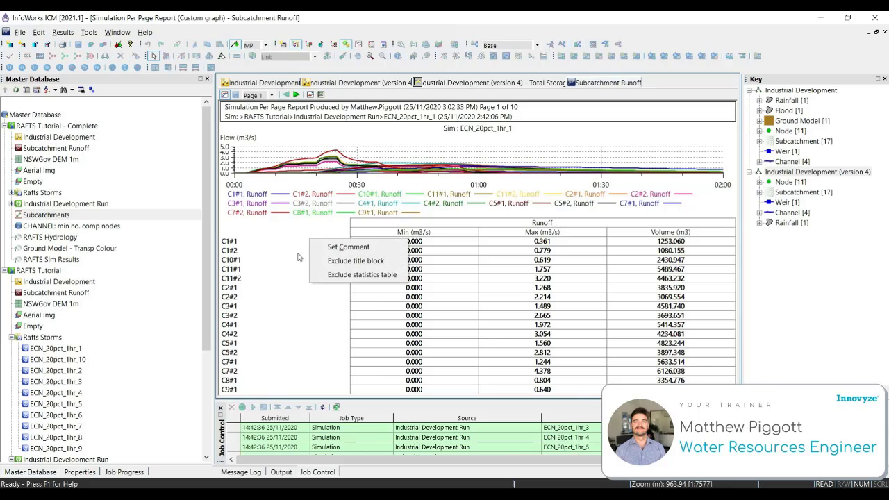
pyautogui.click(393, 275)
pyautogui.rightClick(507, 135)
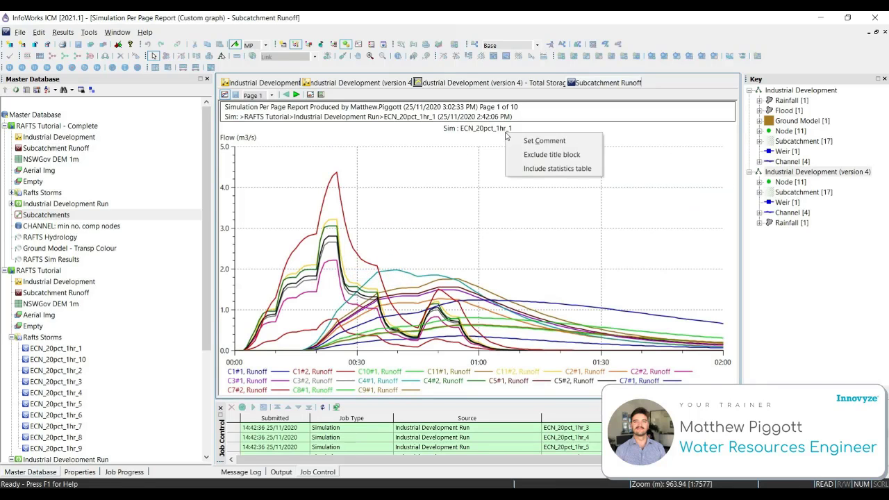
pyautogui.click(551, 155)
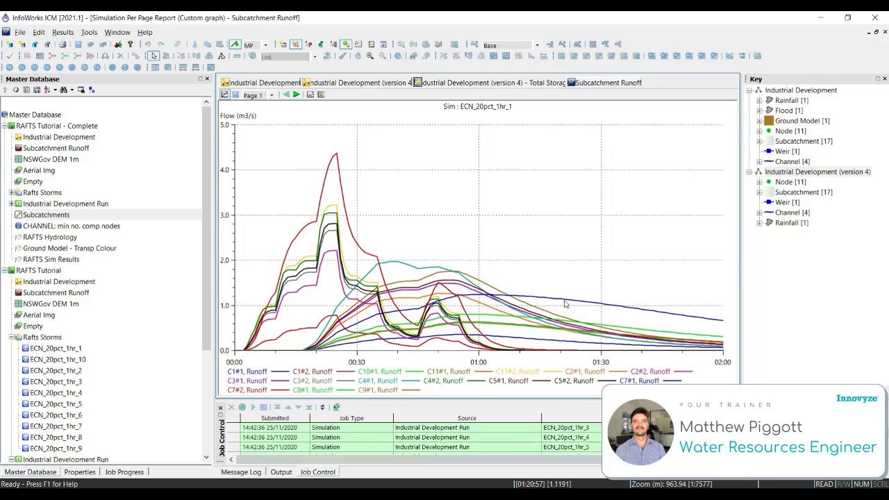
# Page through the Subcatchment Runoff report to compare the runoff hydrographs of all simulations up to ECN_20pct_1hr_9
pyautogui.click(297, 95)
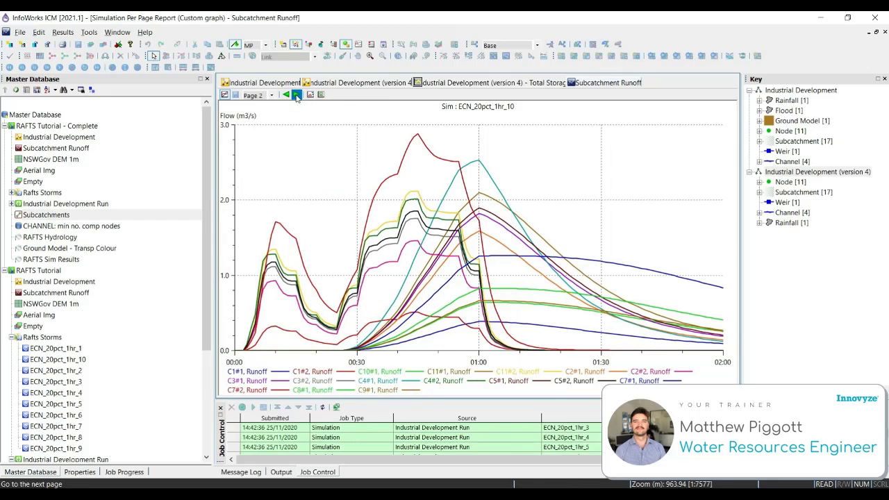
pyautogui.click(297, 95)
pyautogui.click(297, 95)
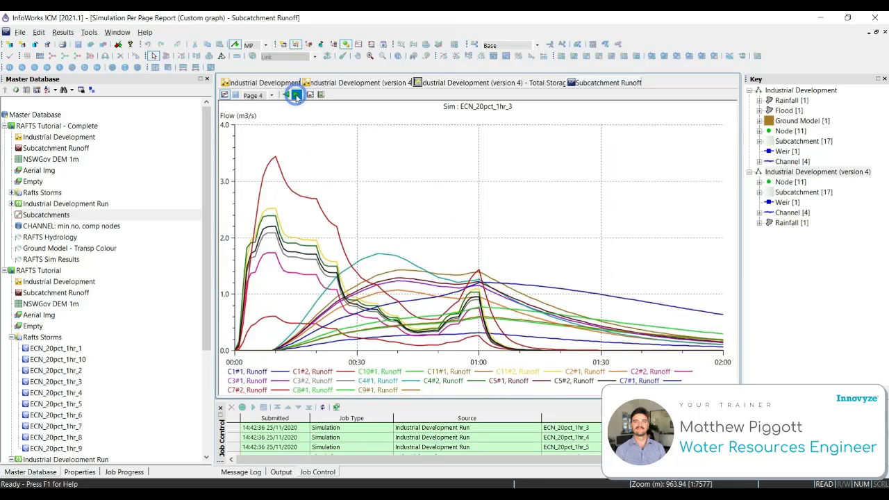
pyautogui.click(297, 95)
pyautogui.click(296, 95)
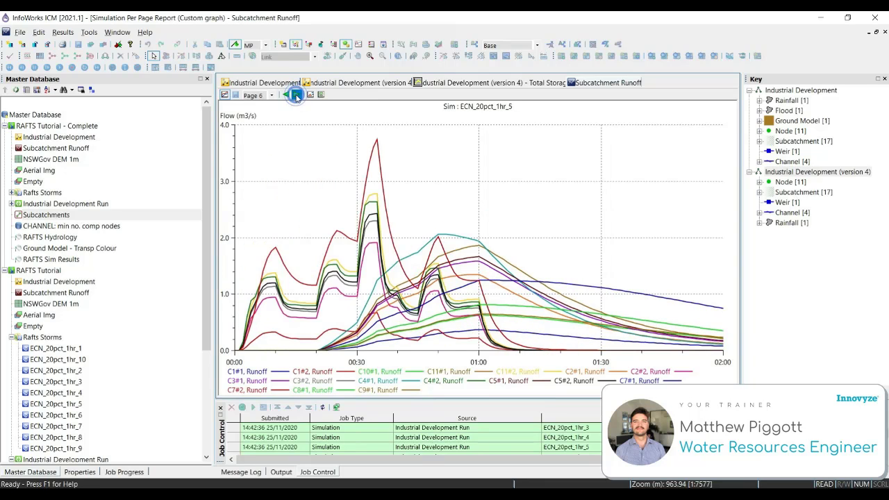
pyautogui.click(297, 95)
pyautogui.click(297, 95)
pyautogui.click(297, 96)
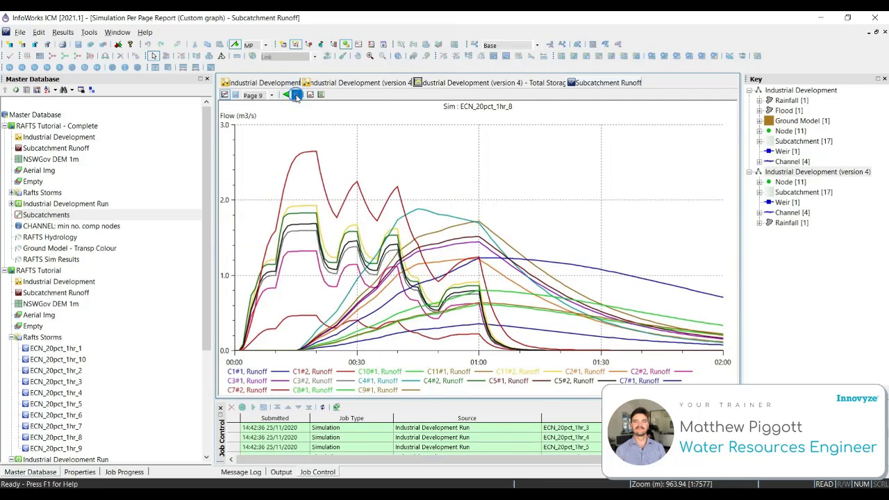
pyautogui.click(297, 95)
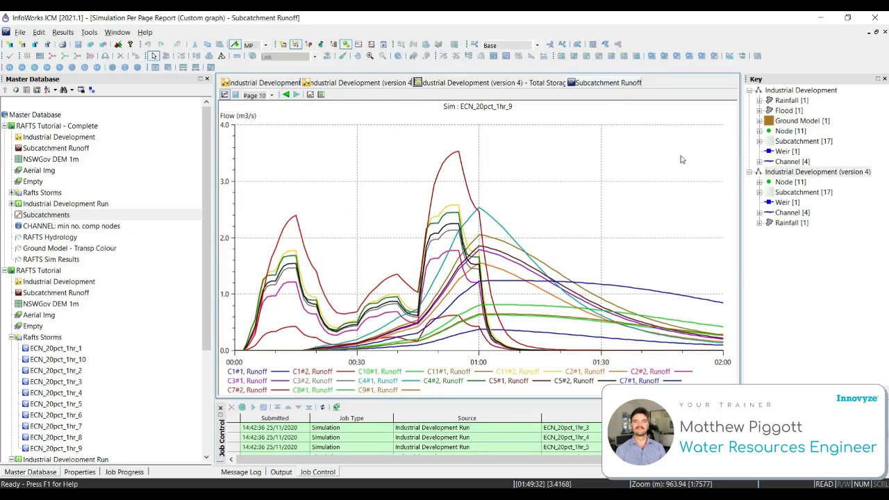
# Close the Subcatchment Runoff report and the subcatchment C10#1 results graph
pyautogui.rightClick(623, 84)
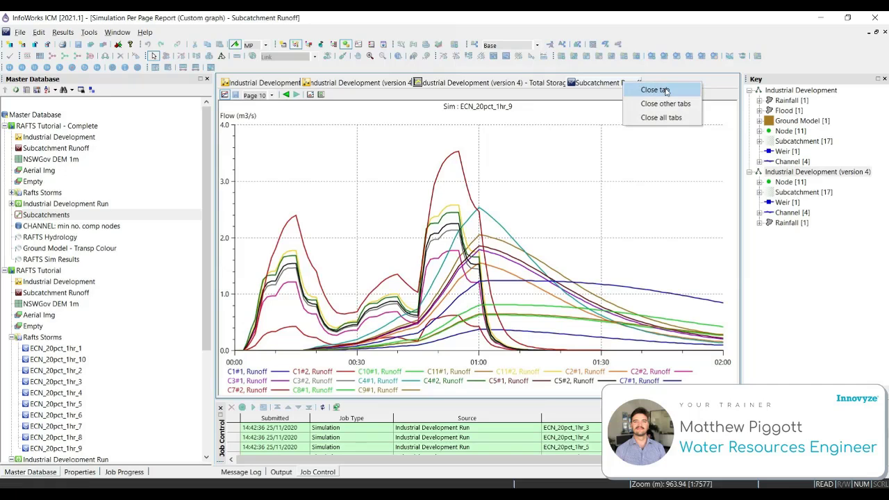
pyautogui.click(649, 89)
pyautogui.rightClick(530, 84)
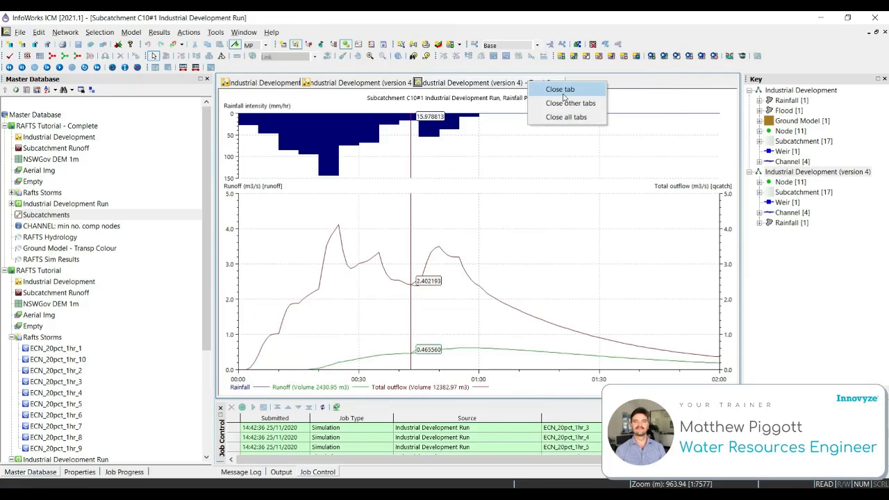
pyautogui.click(564, 90)
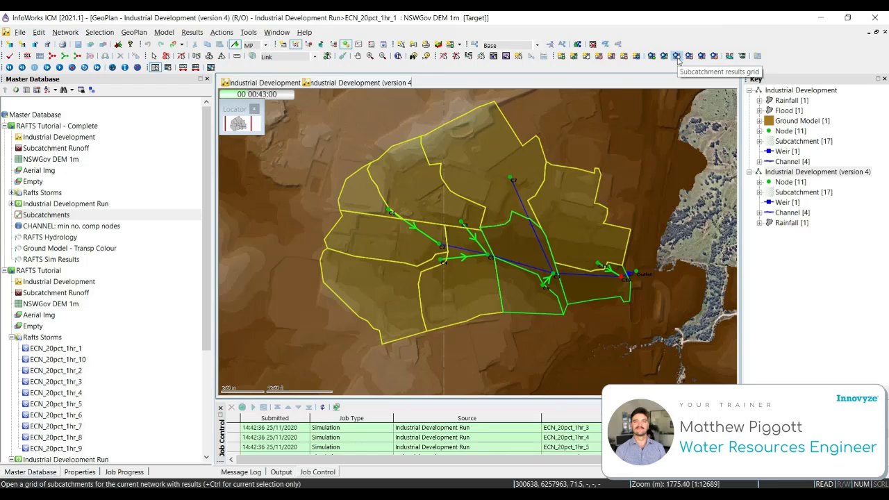
# Open a subcatchment results grid, replay the simulation while examining its maximum and time-varying result columns, and close the grid
pyautogui.click(276, 33)
pyautogui.moveTo(328, 102)
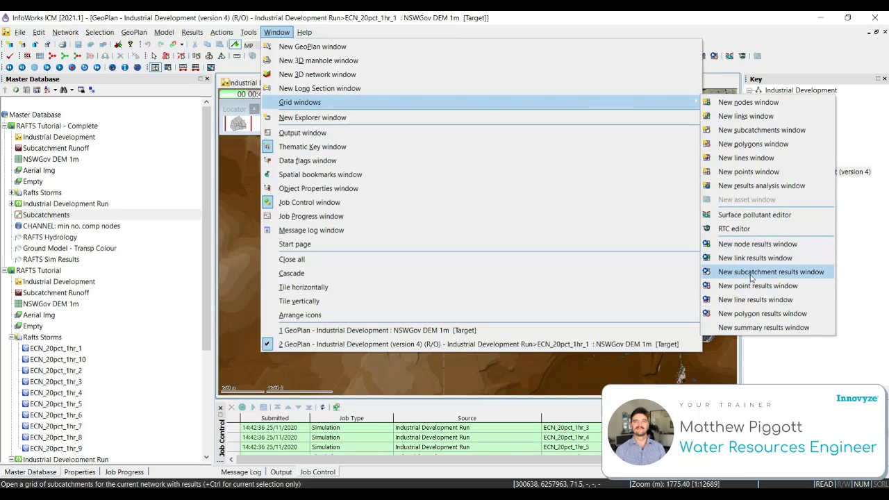
pyautogui.click(819, 274)
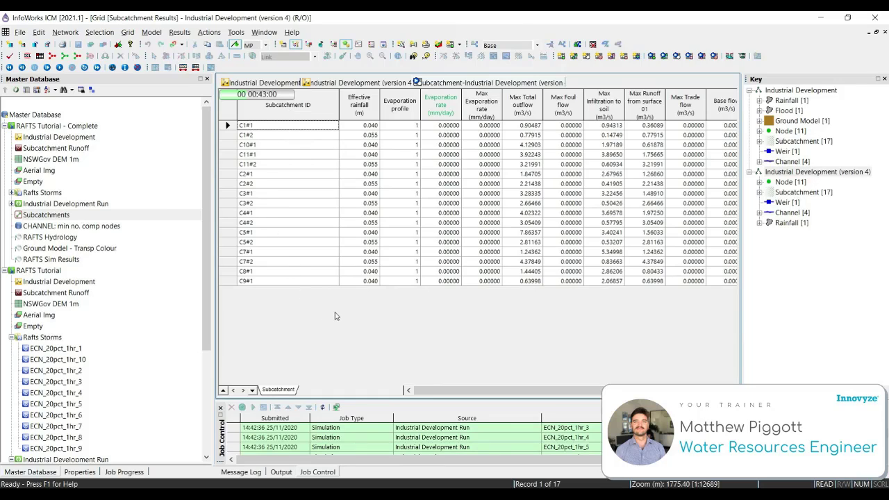
pyautogui.click(59, 67)
pyautogui.moveTo(509, 394); pyautogui.dragTo(560, 394)
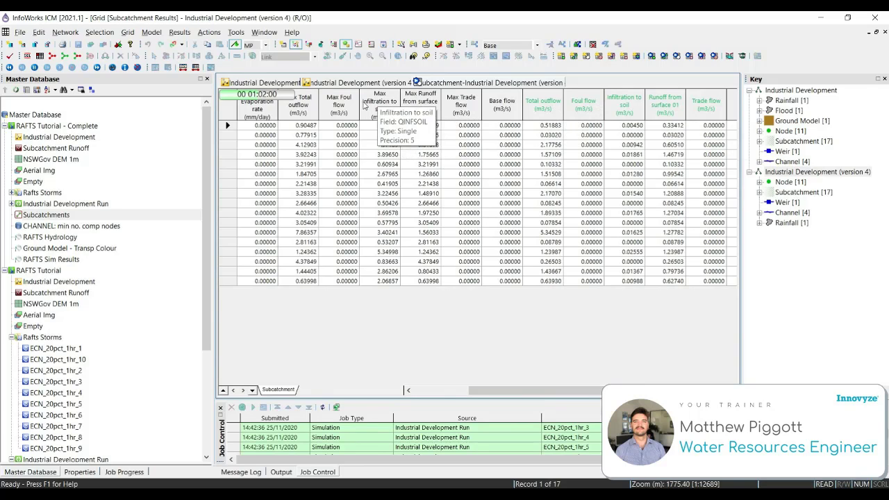
pyautogui.moveTo(559, 393); pyautogui.dragTo(695, 393)
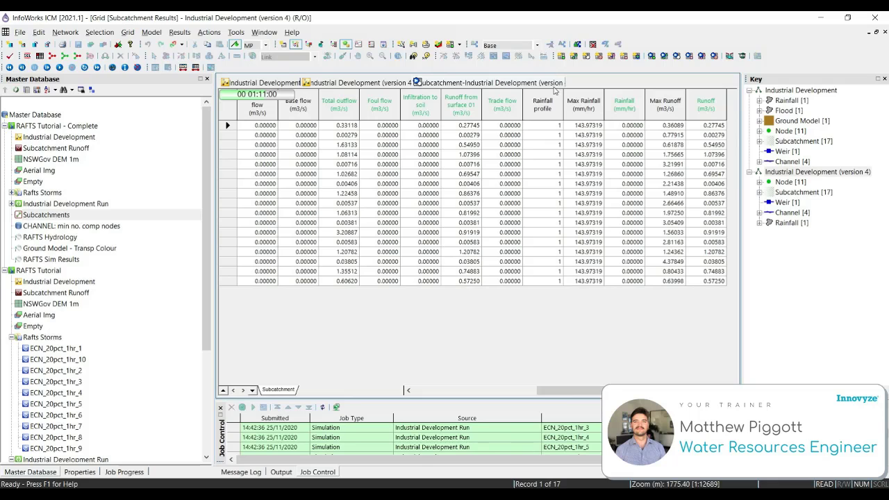
pyautogui.rightClick(534, 83)
pyautogui.click(571, 88)
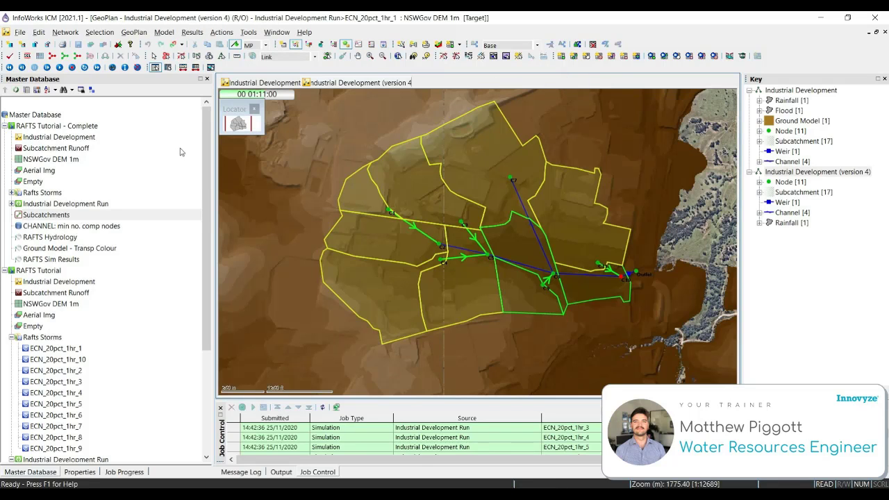
# Open the GeoPlan's properties and themes, and enable the ds_vel sub-theme of the Channel layer
pyautogui.moveTo(640, 182); pyautogui.dragTo(596, 191)
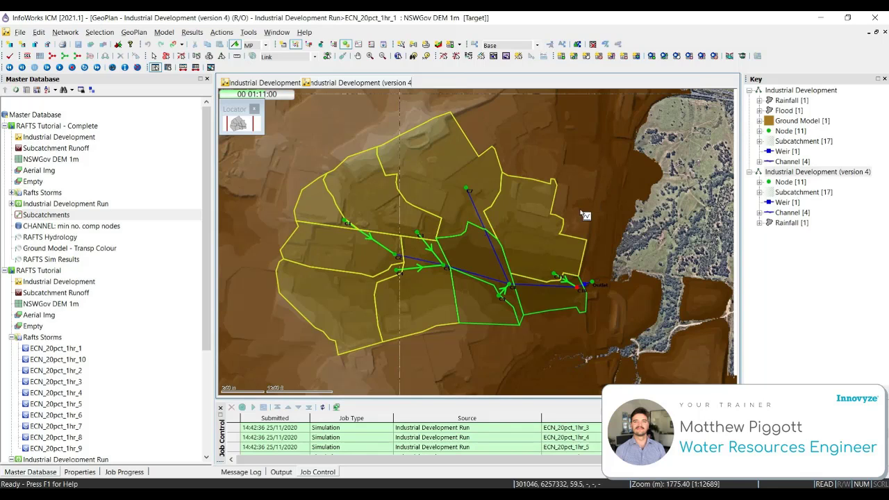
pyautogui.press('Escape')
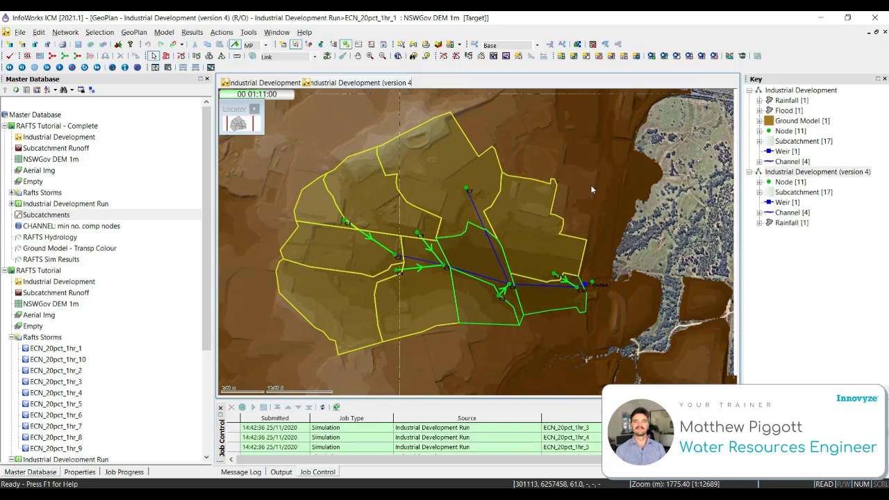
pyautogui.rightClick(544, 154)
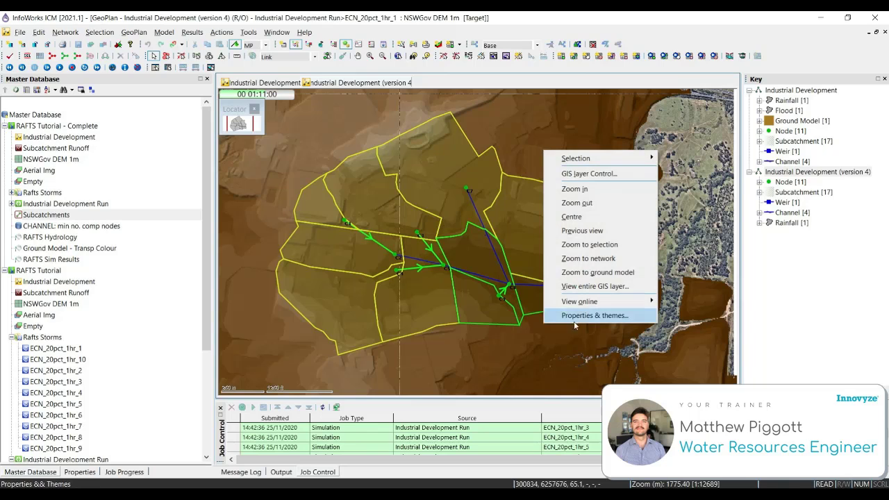
pyautogui.click(633, 316)
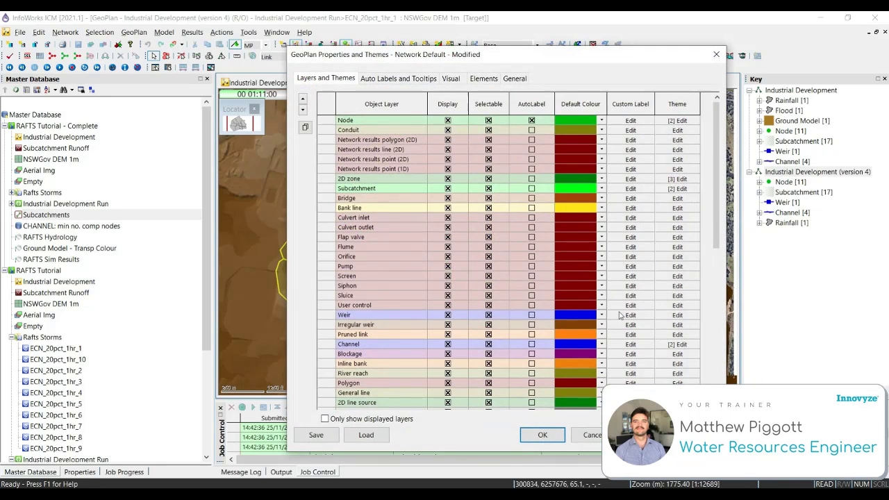
pyautogui.moveTo(580, 54); pyautogui.dragTo(522, 38)
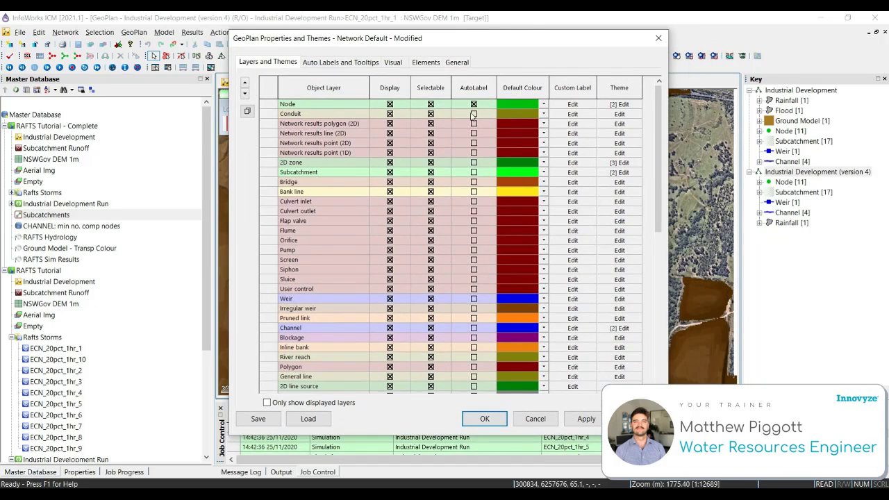
pyautogui.click(618, 329)
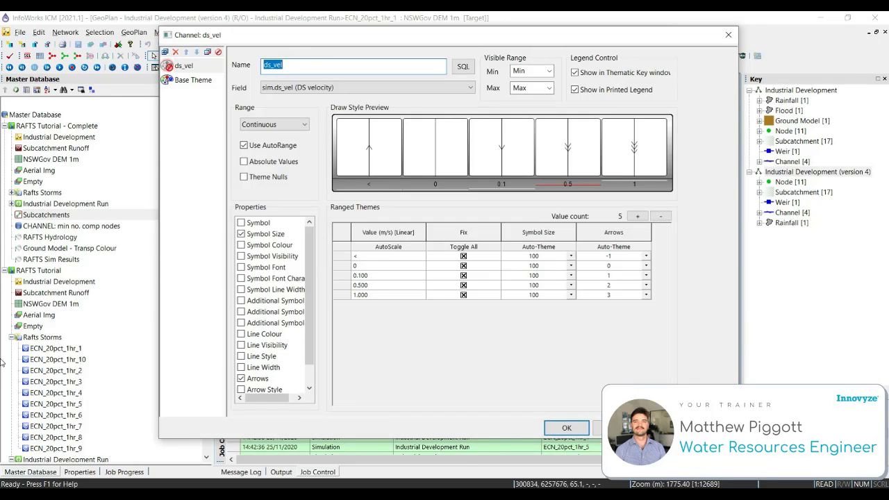
pyautogui.click(220, 53)
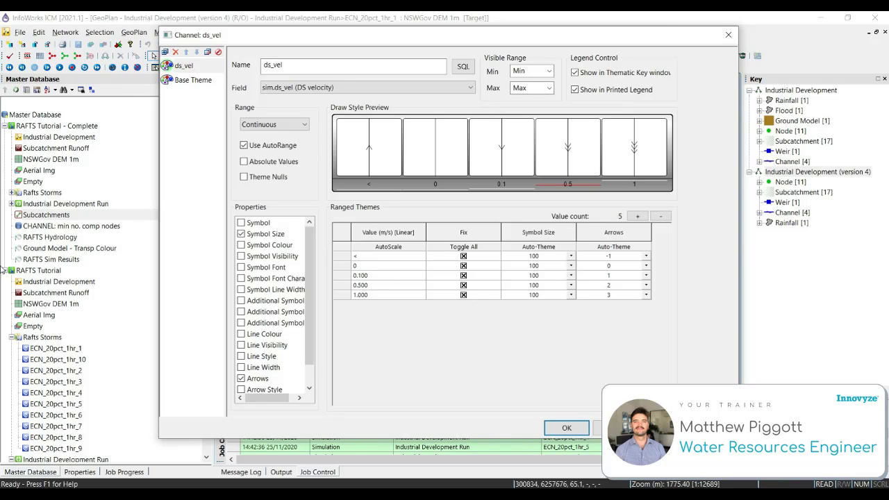
pyautogui.moveTo(366, 36); pyautogui.dragTo(344, 37)
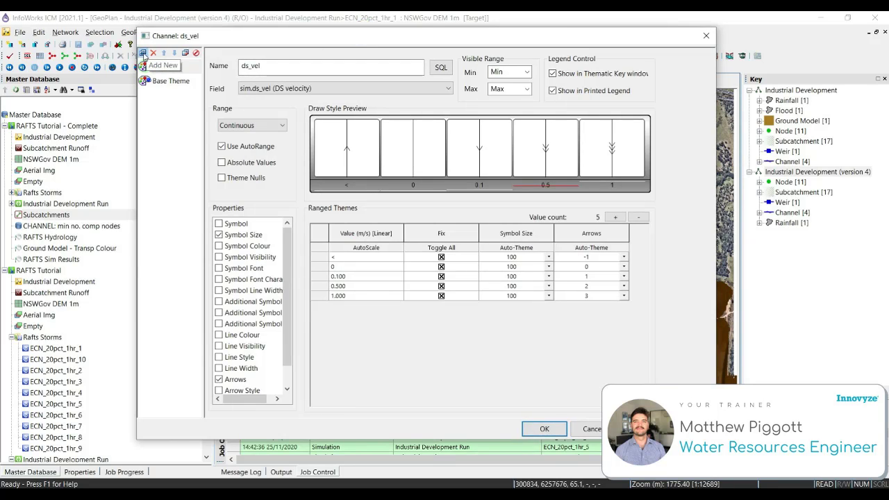
# Add a new Channel sub-theme based on the sim.us_flow (US flow) field
pyautogui.click(142, 53)
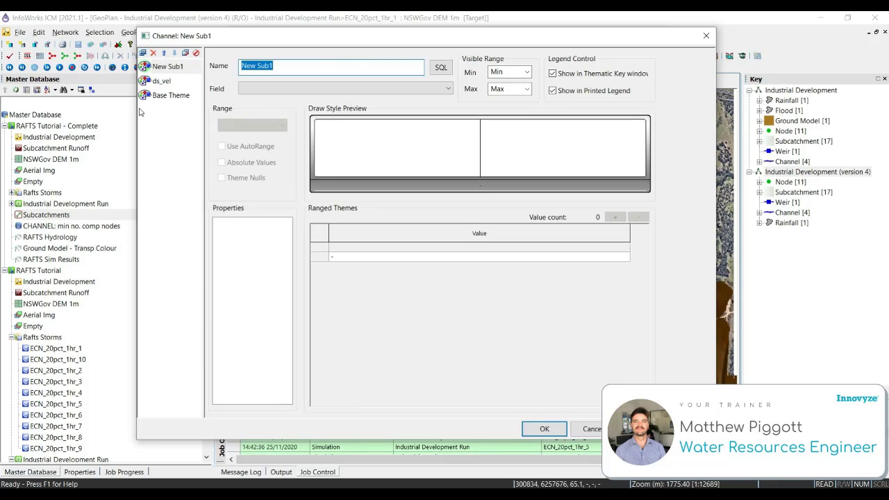
pyautogui.click(449, 88)
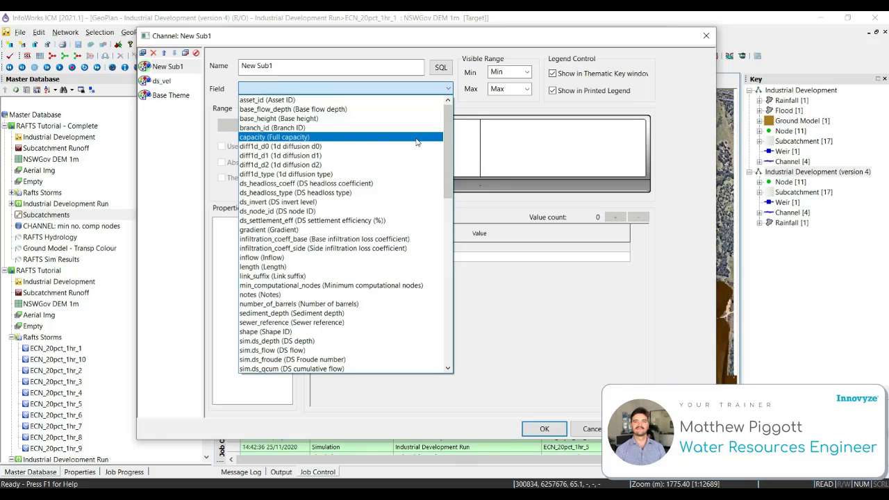
pyautogui.scroll(-7, 417, 142)
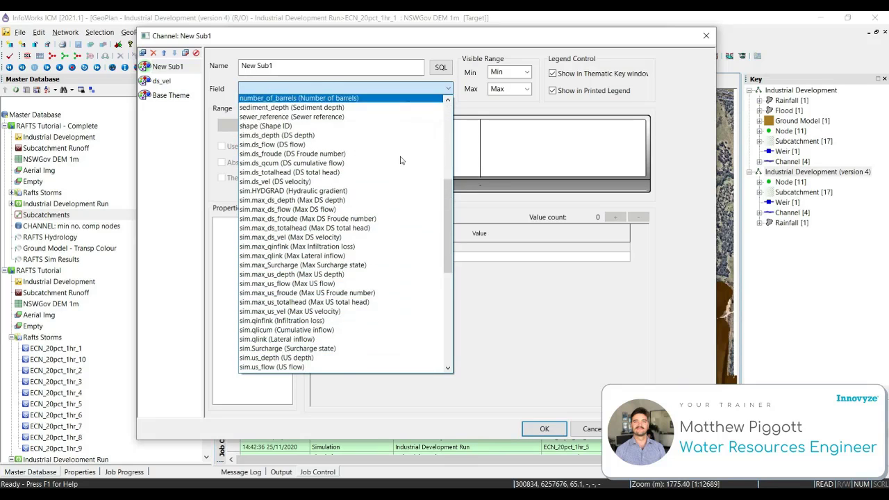
pyautogui.scroll(-1, 401, 161)
pyautogui.scroll(-3, 389, 181)
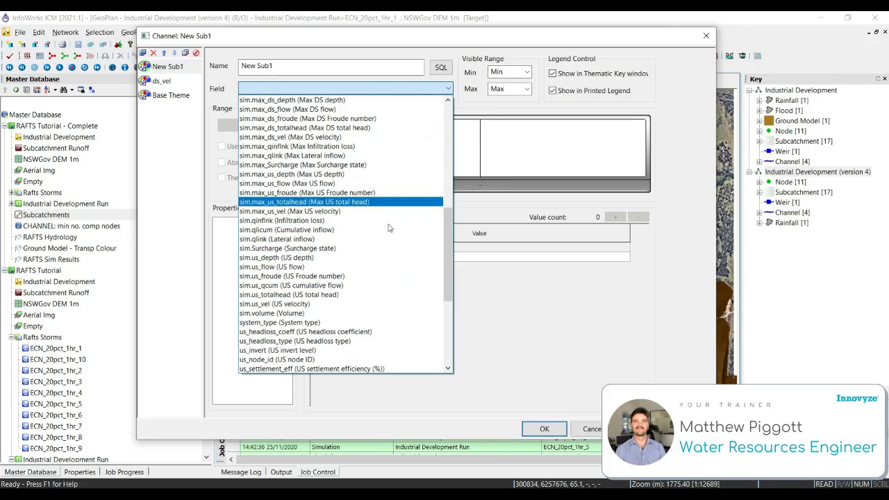
pyautogui.click(304, 268)
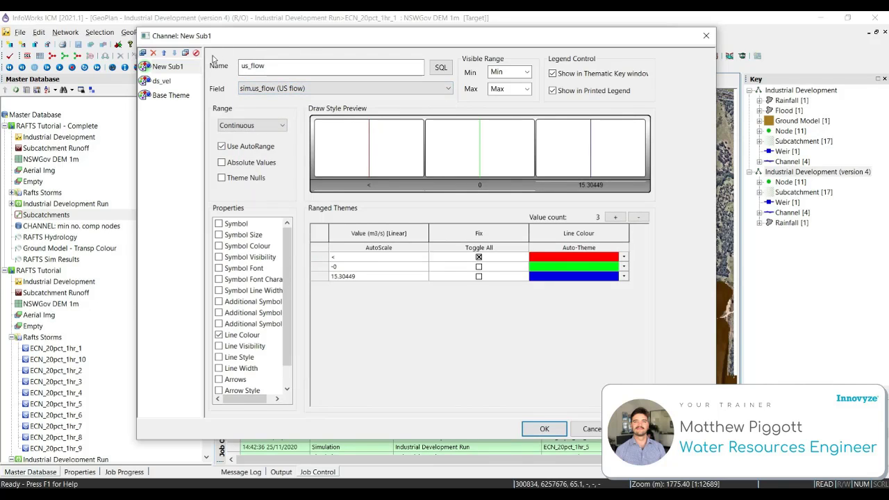
# Increase the us_flow theme to five range values, include the Line Width property, and fix all values
pyautogui.click(623, 219)
pyautogui.click(623, 219)
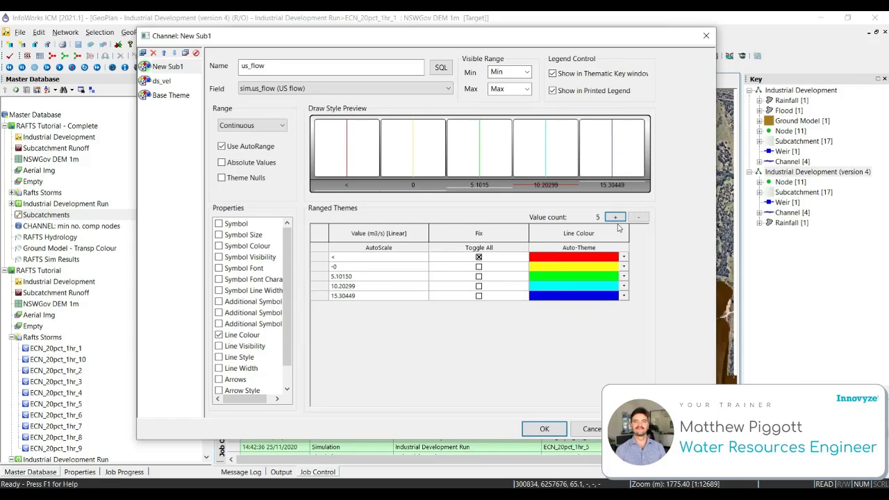
pyautogui.click(220, 369)
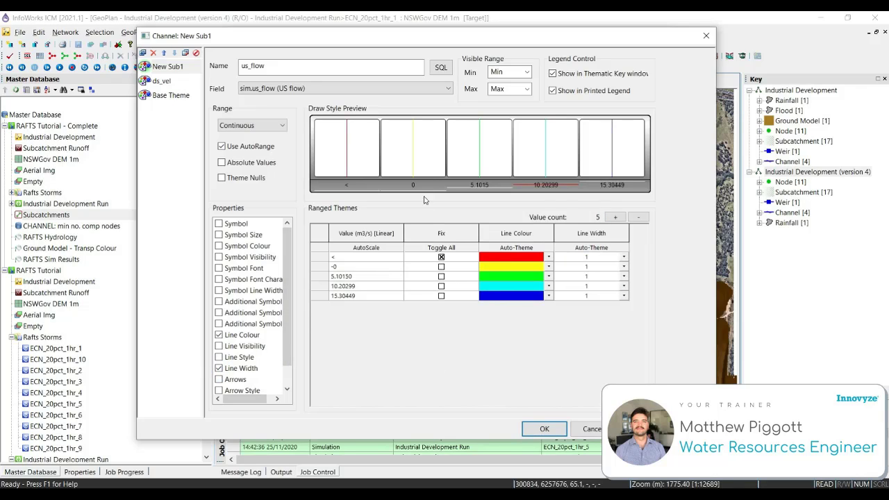
pyautogui.click(463, 249)
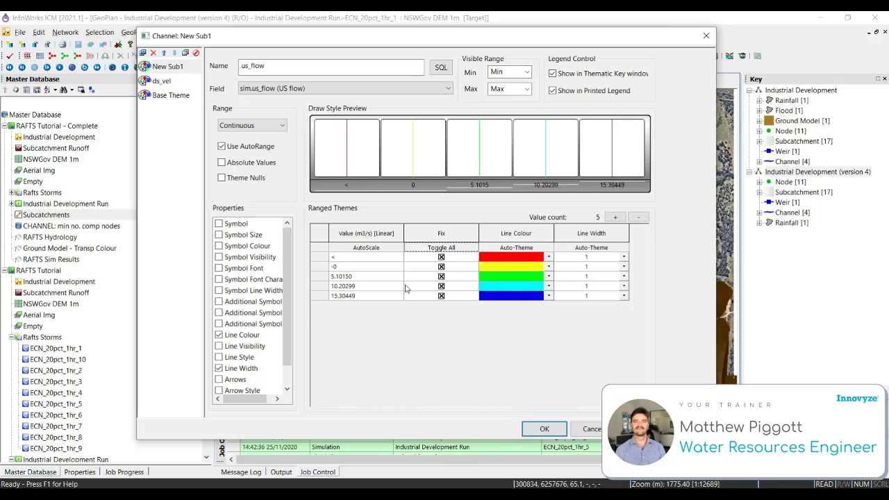
# Set the us_flow theme's range values to 0, 5, 10 and 15 m3/s
pyautogui.click(352, 268)
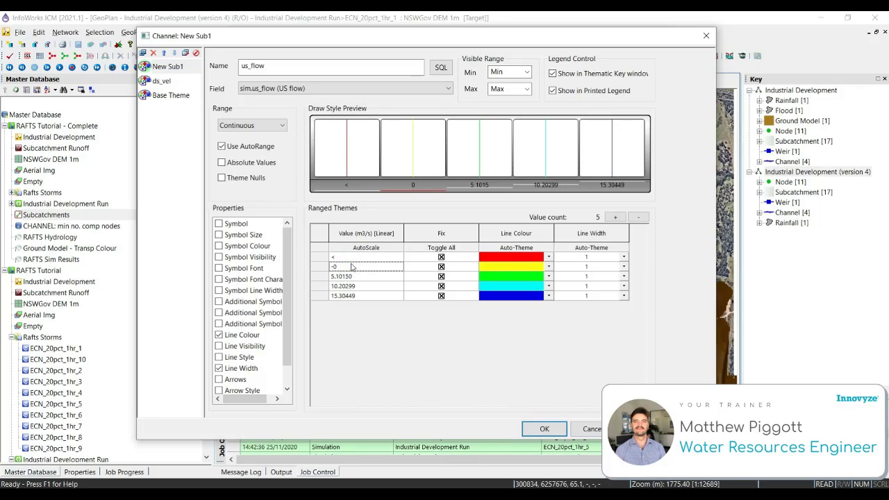
pyautogui.click(351, 266)
pyautogui.press('Return')
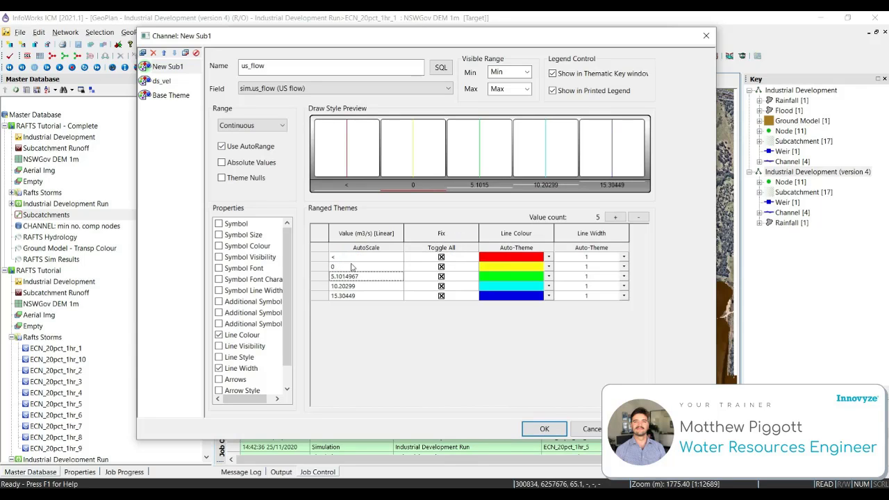
pyautogui.write('5')
pyautogui.press('Return')
pyautogui.write('10')
pyautogui.press('Return')
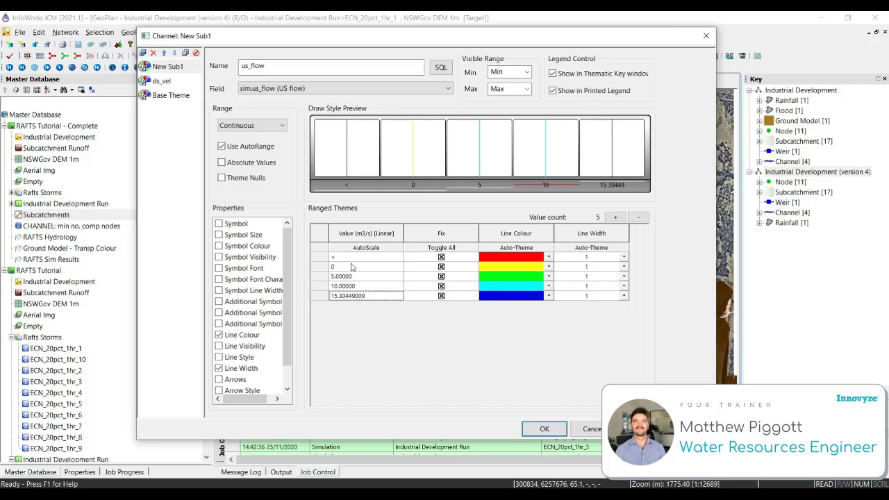
pyautogui.write('15')
pyautogui.click(598, 322)
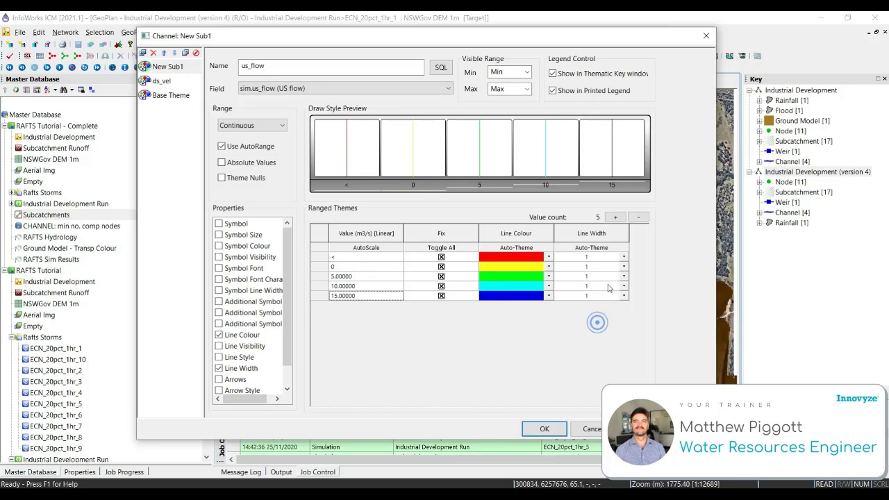
# Set line width 4 for the 15 m3/s range, auto-theme the widths, set the 0 range to 2, and accept the Channel theme
pyautogui.click(623, 295)
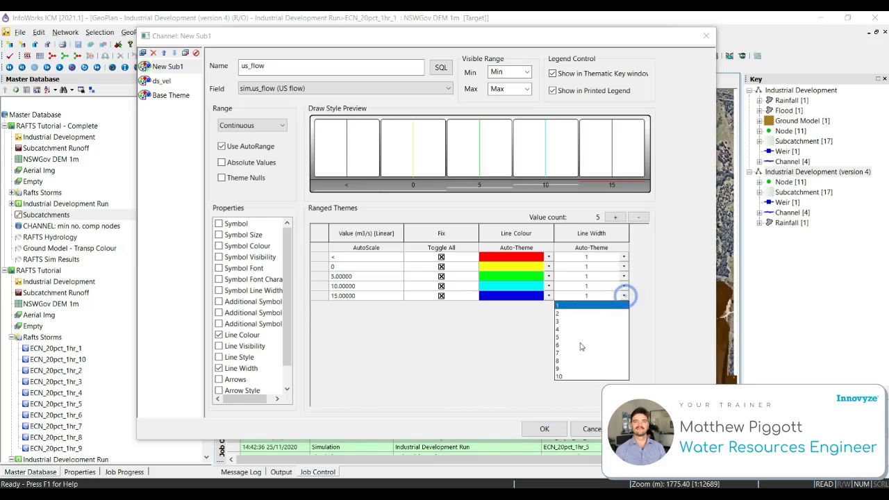
pyautogui.click(564, 329)
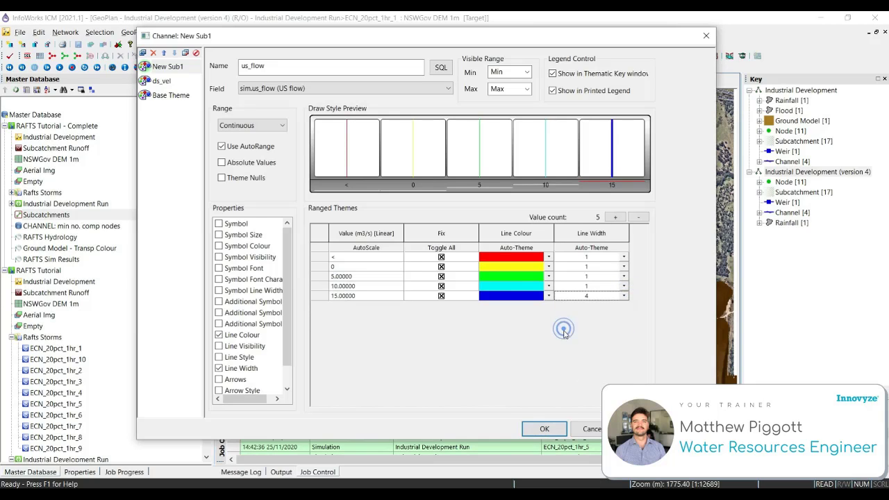
pyautogui.click(605, 248)
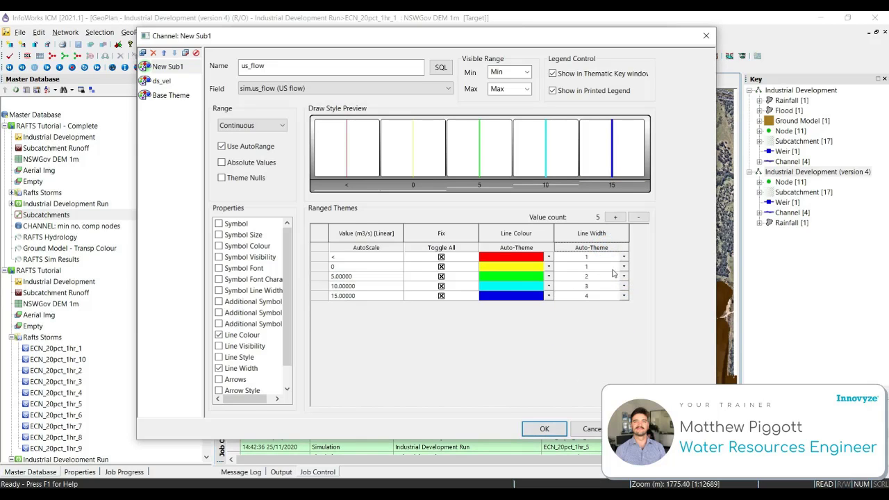
pyautogui.click(624, 267)
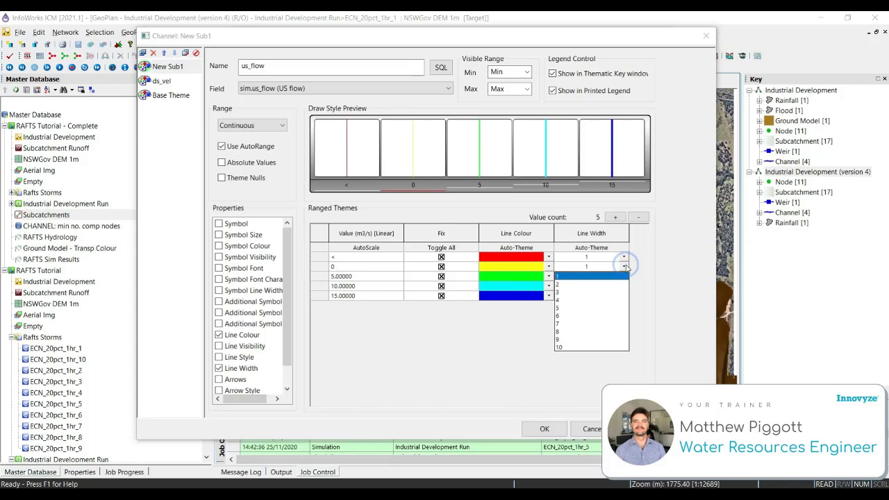
pyautogui.click(569, 287)
pyautogui.click(656, 278)
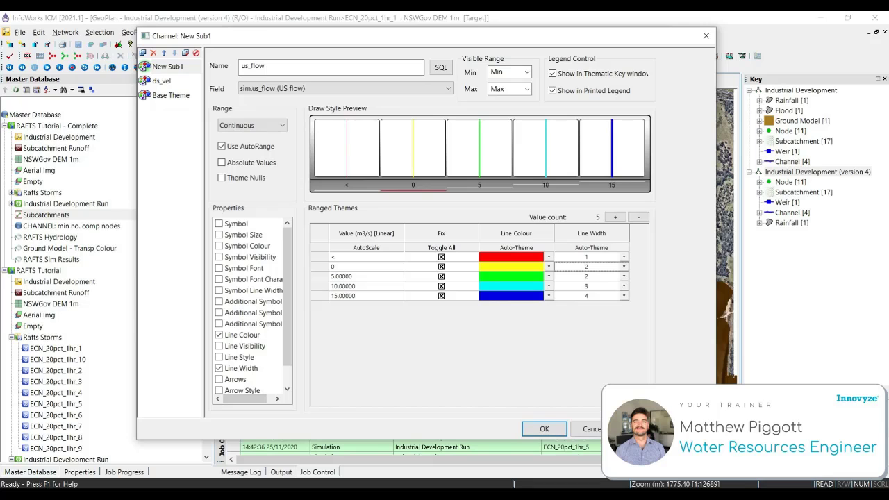
pyautogui.click(544, 429)
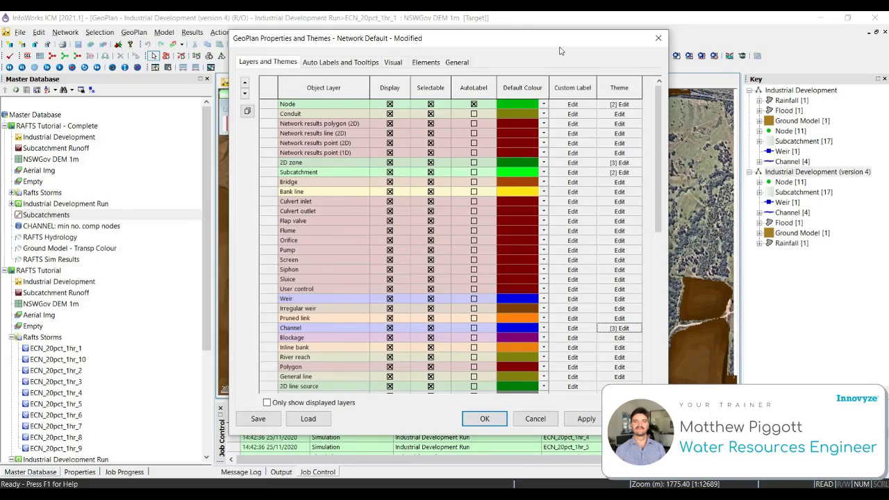
# Switch the auto label field to User and define the Channel label text from the us_flow (US flow) field
pyautogui.moveTo(566, 43)
pyautogui.mouseDown()
pyautogui.moveTo(566, 87)
pyautogui.moveTo(434, 65)
pyautogui.moveTo(596, 36)
pyautogui.moveTo(740, 33)
pyautogui.moveTo(577, 35)
pyautogui.mouseUp()
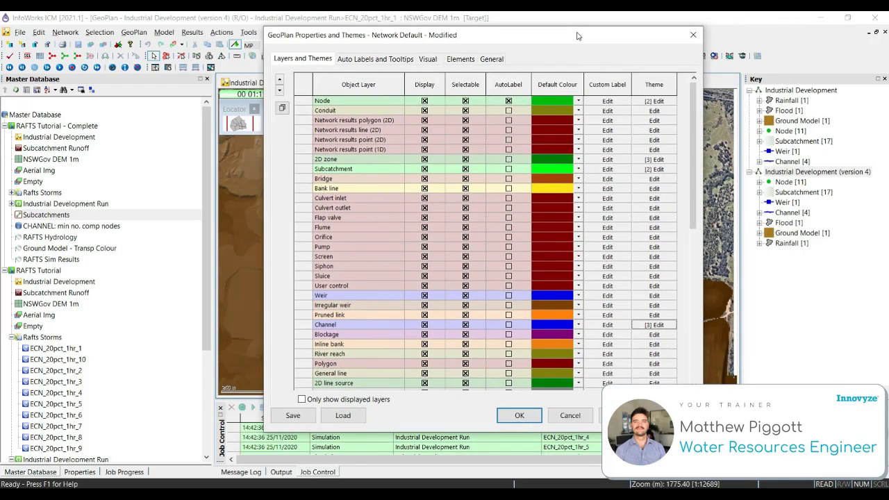
pyautogui.click(390, 61)
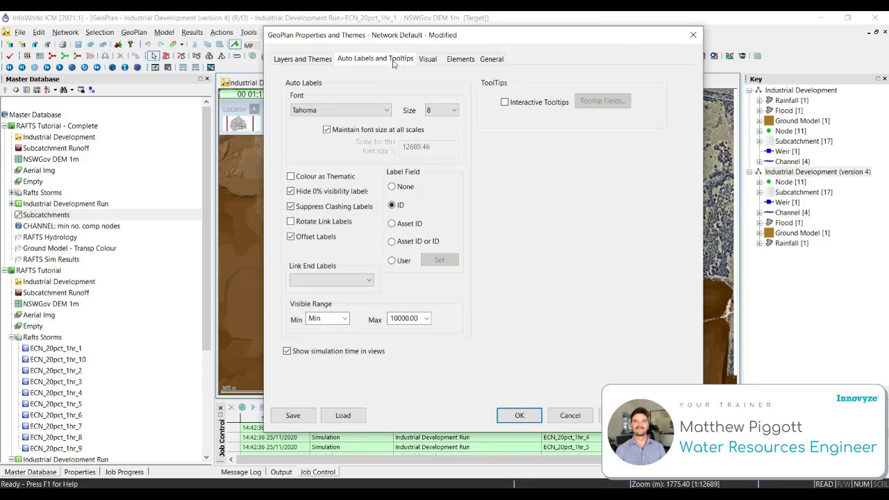
pyautogui.click(404, 262)
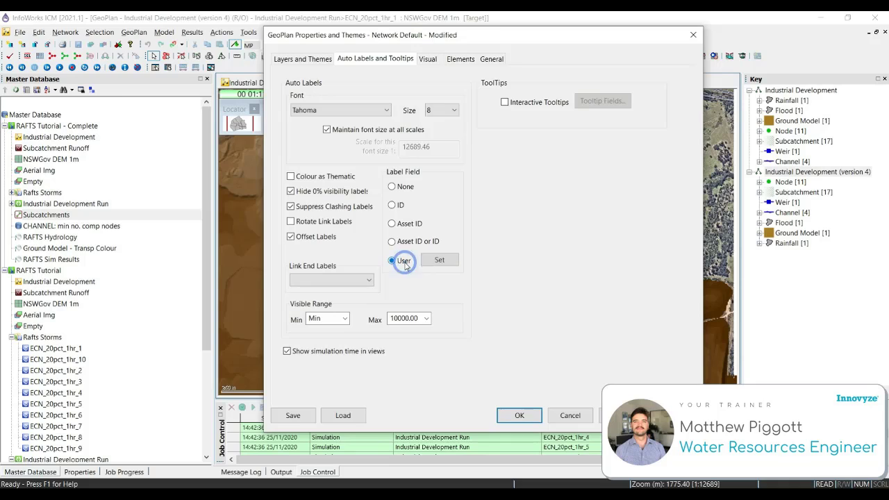
pyautogui.click(441, 264)
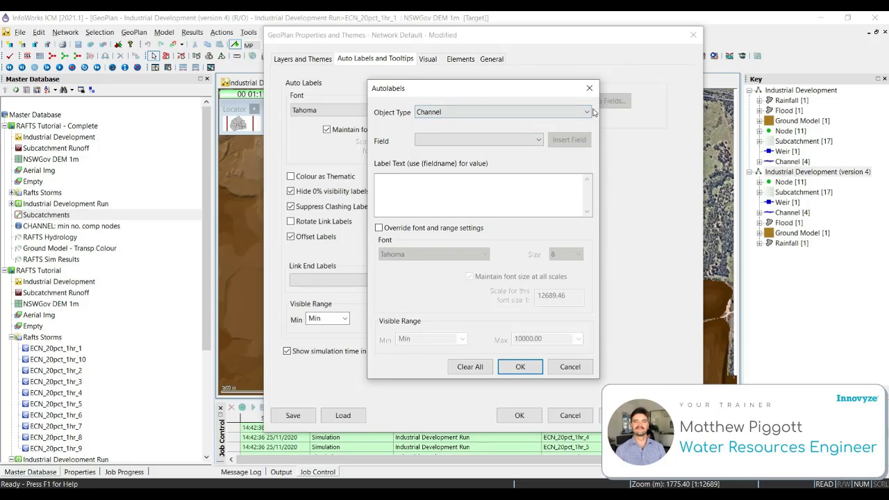
pyautogui.click(533, 142)
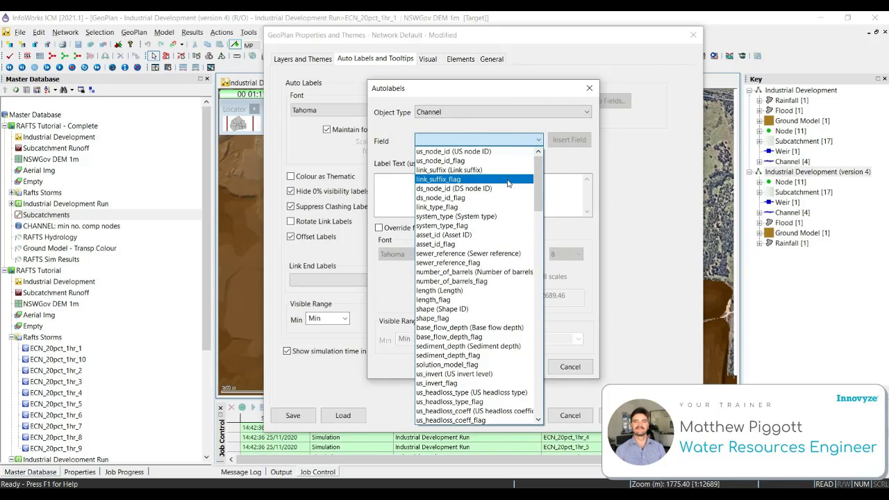
pyautogui.scroll(-12, 508, 183)
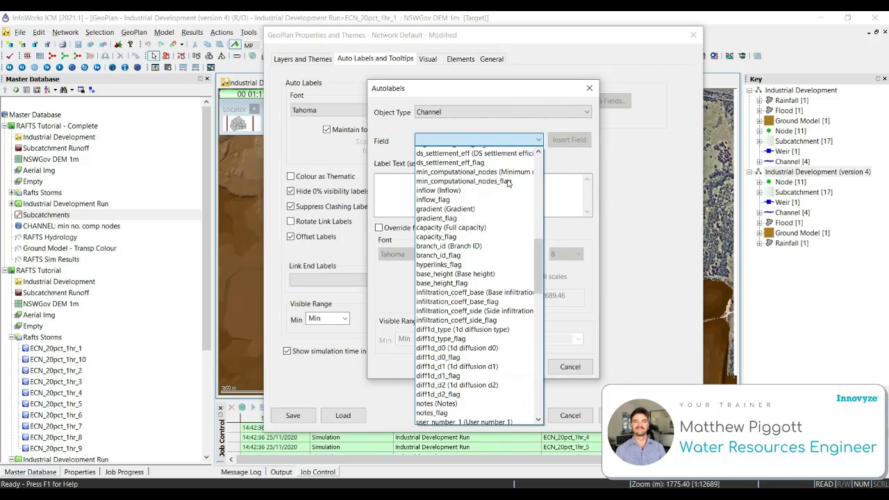
pyautogui.scroll(-16, 508, 185)
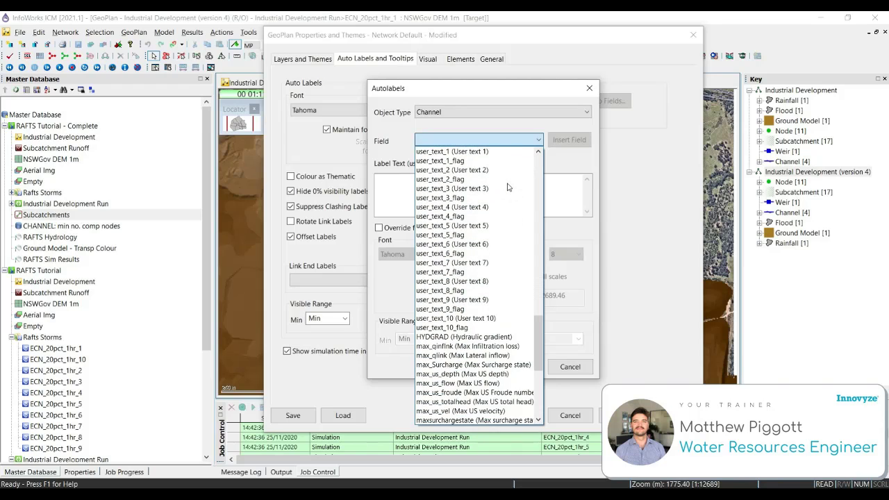
pyautogui.scroll(-6, 508, 187)
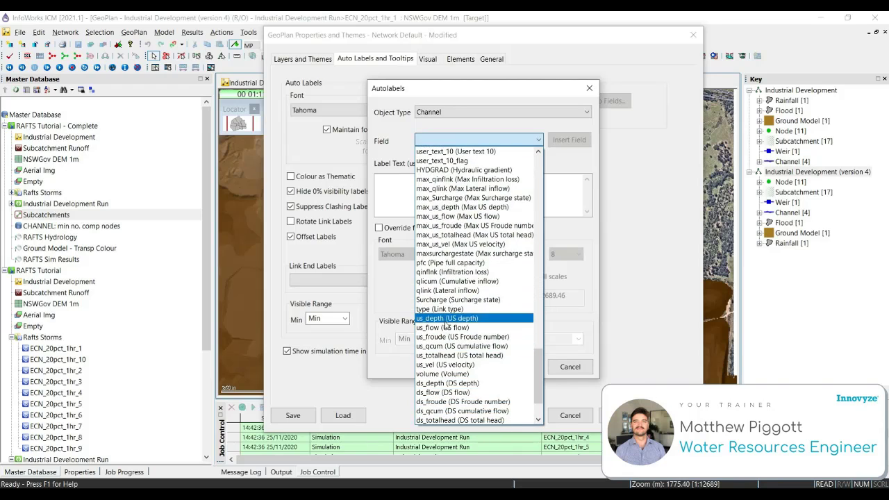
pyautogui.click(448, 327)
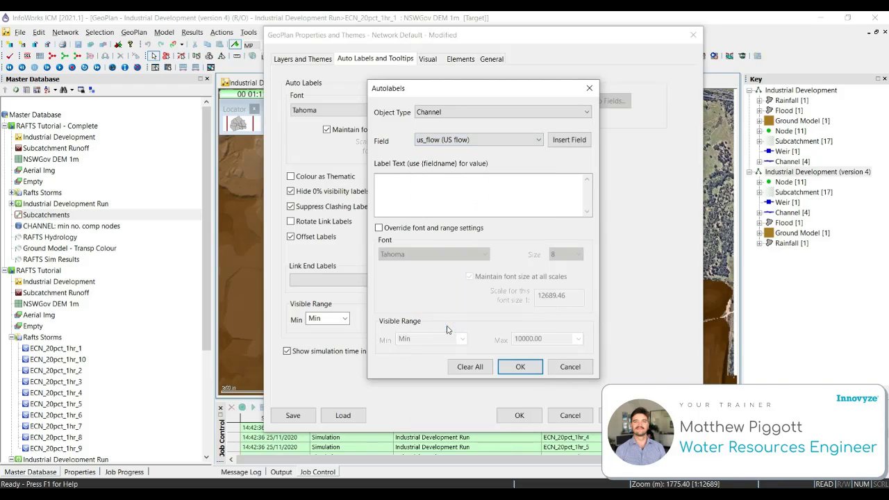
pyautogui.click(578, 140)
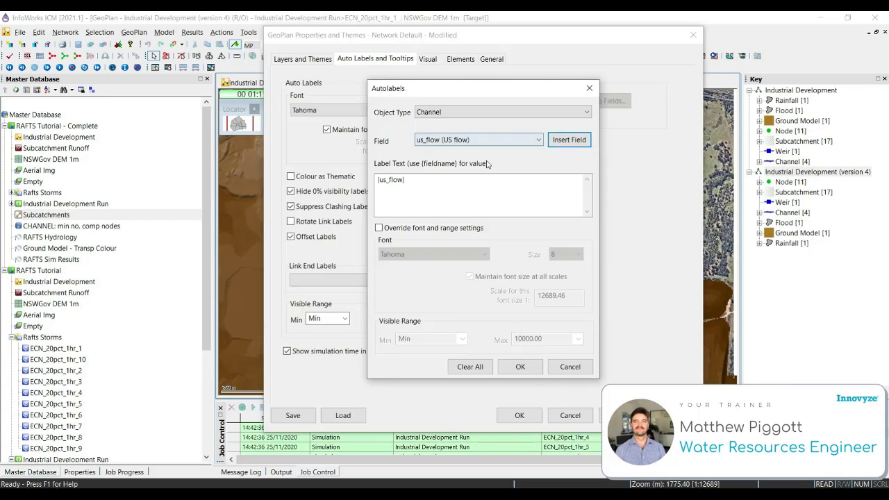
pyautogui.click(526, 368)
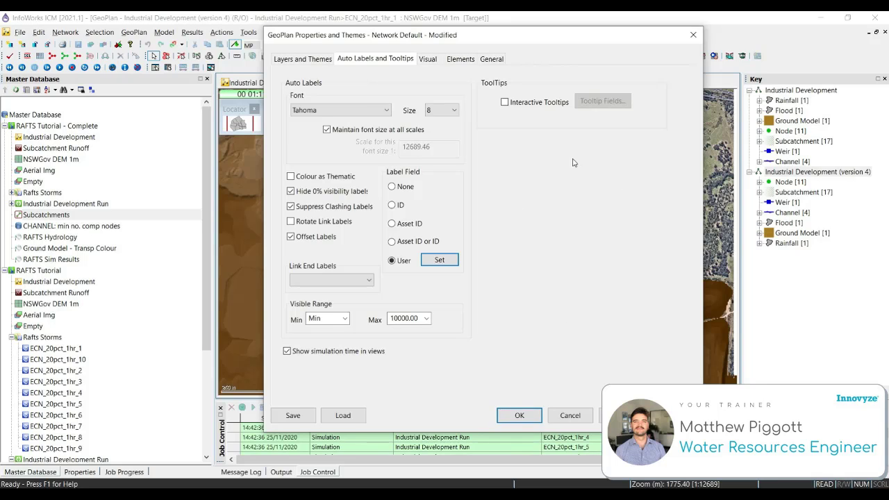
# Set the auto label font size to 12 and enable auto labels for the Channel layer
pyautogui.click(454, 110)
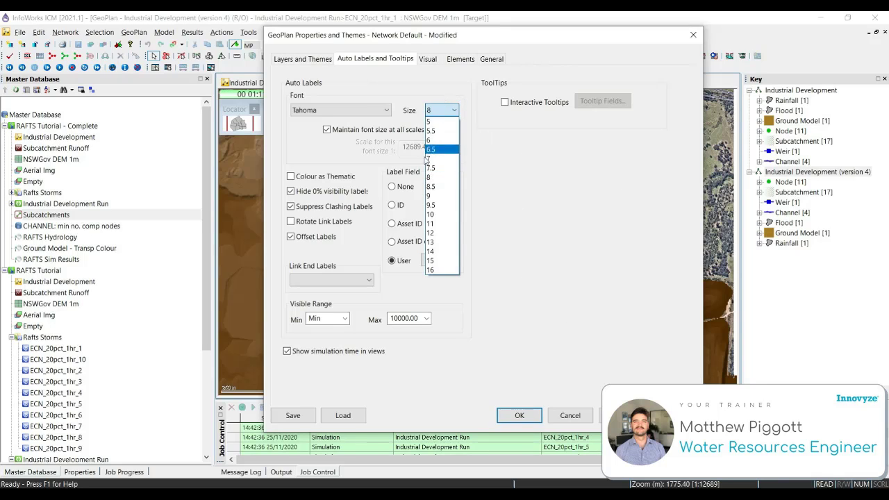
pyautogui.click(448, 233)
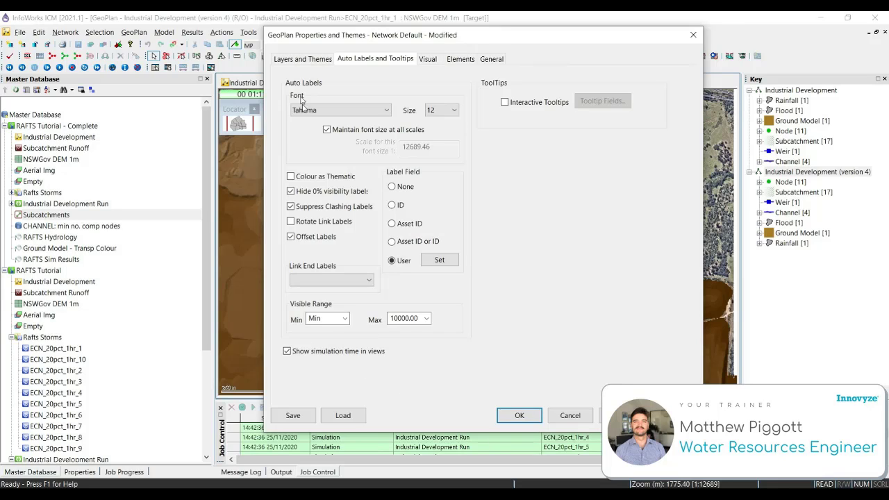
pyautogui.click(307, 62)
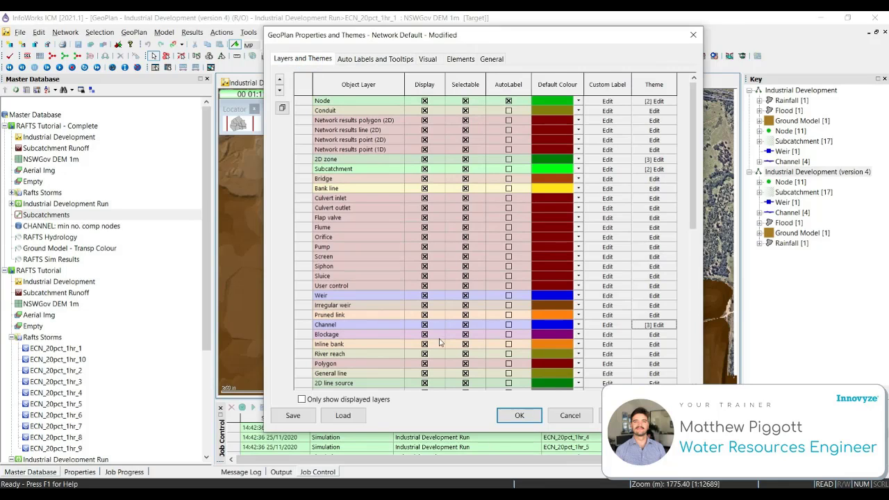
pyautogui.click(508, 325)
# Save the GeoPlan properties to the RAFTS Tutorial group as a database object named RAFTS Sim Results and apply them
pyautogui.click(292, 416)
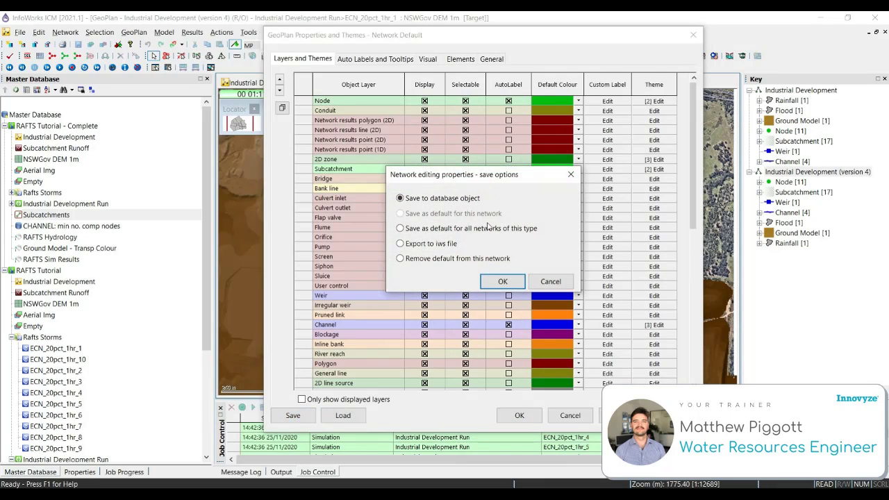
pyautogui.click(518, 284)
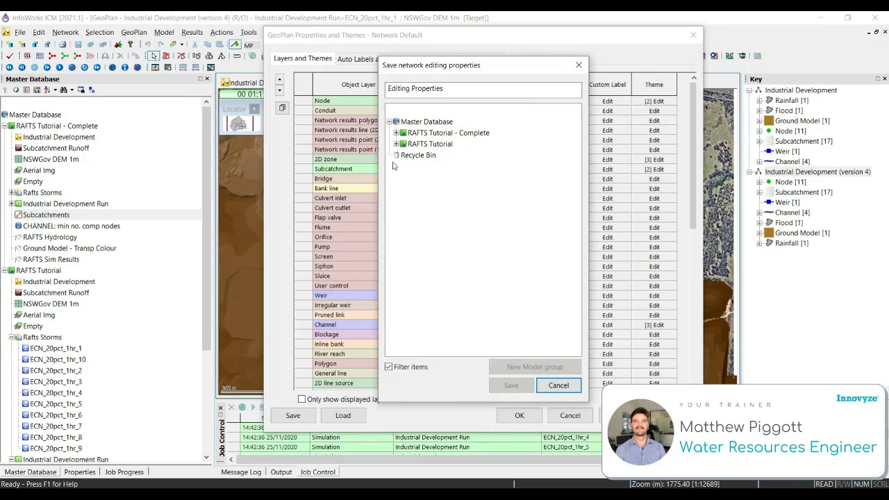
pyautogui.click(397, 144)
pyautogui.click(411, 144)
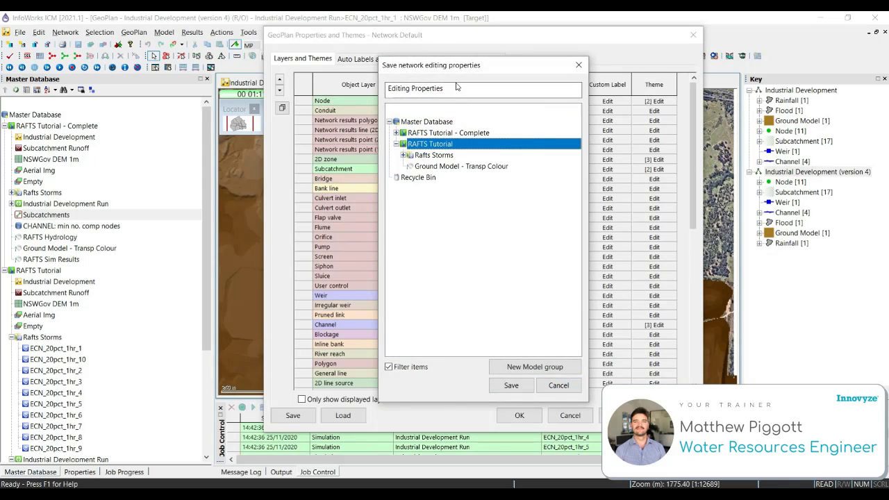
pyautogui.moveTo(455, 90); pyautogui.dragTo(397, 89)
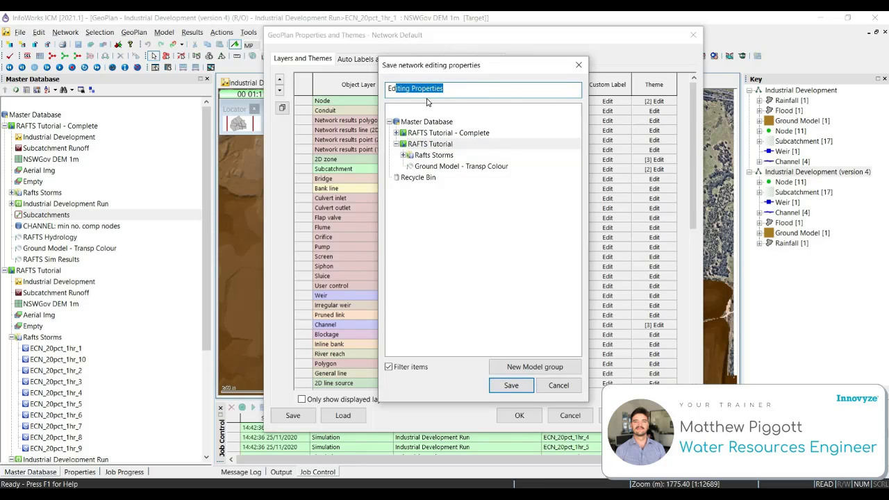
pyautogui.press('BackSpace')
pyautogui.press('BackSpace')
pyautogui.press('BackSpace')
pyautogui.write('RAFTS Sim Results')
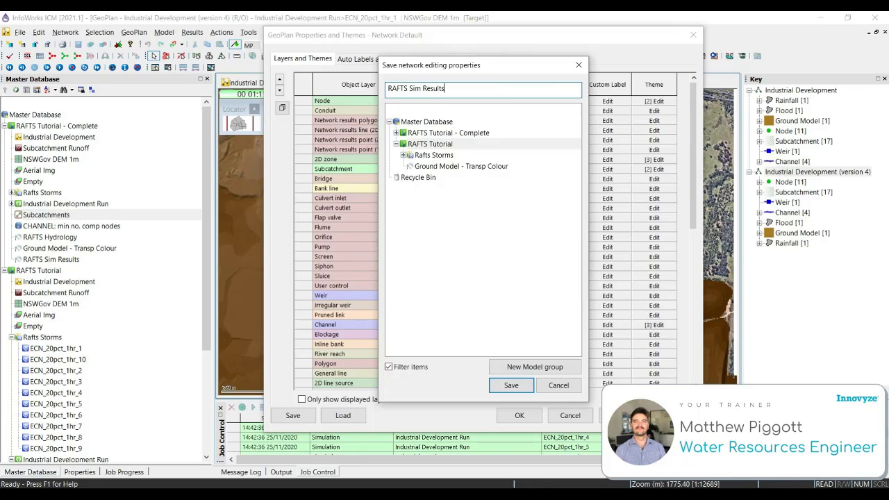
pyautogui.click(518, 388)
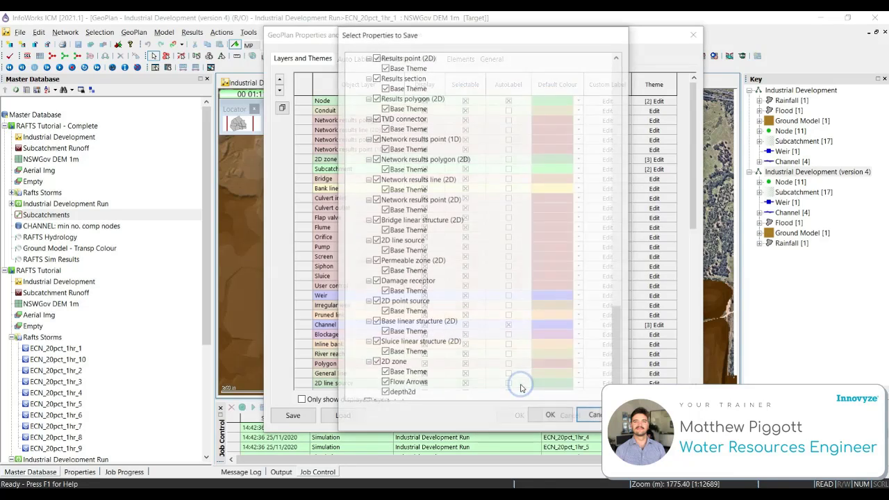
pyautogui.click(551, 416)
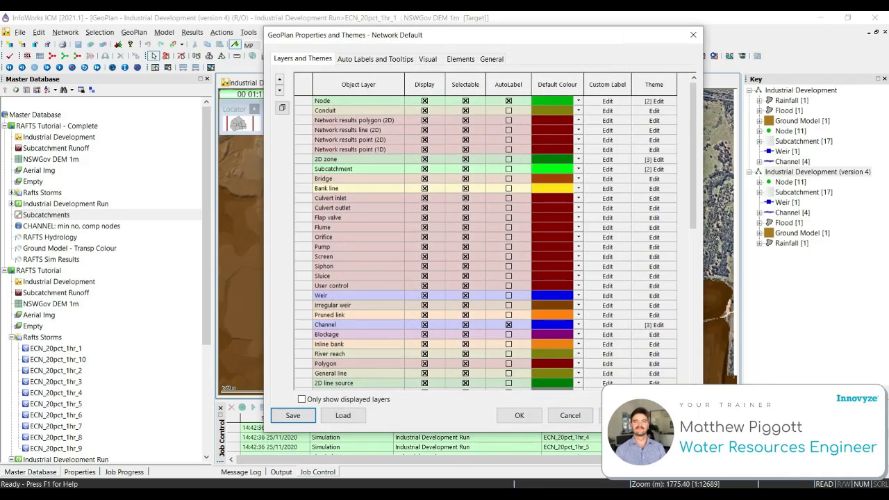
pyautogui.click(520, 415)
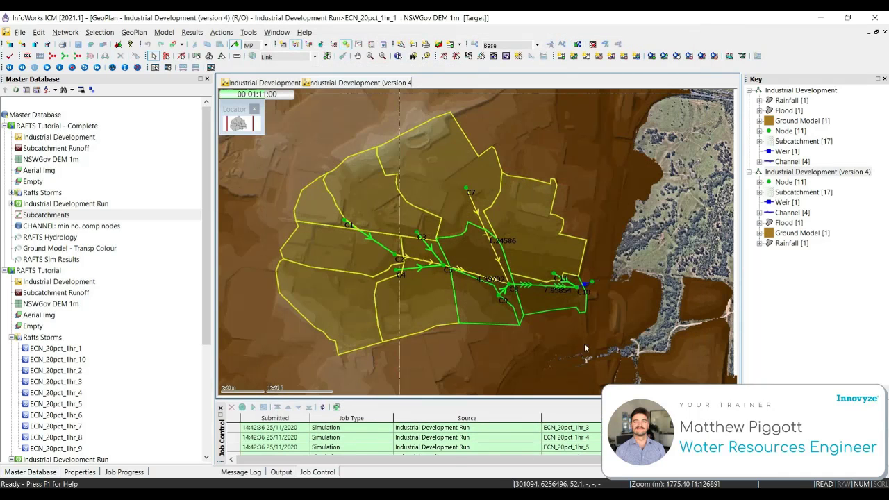
# Replay the simulation from the start and examine the channel flow labels, colours and line widths around nodes C5 and C8
pyautogui.click(11, 68)
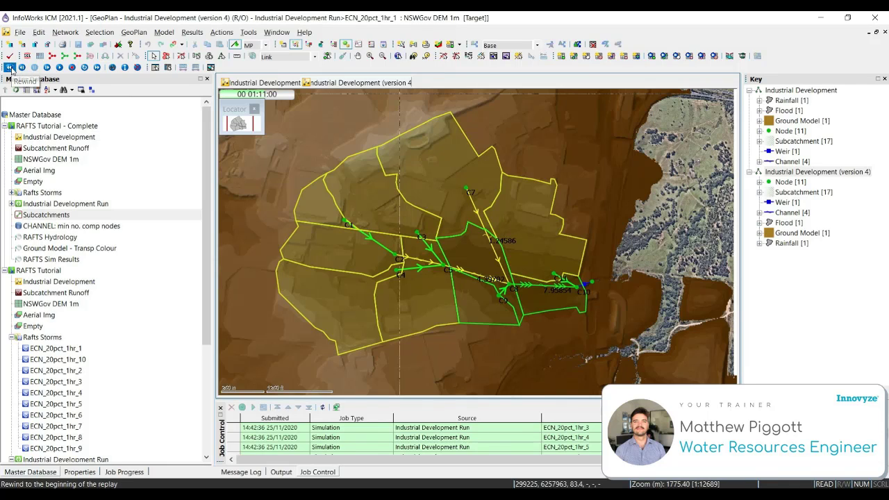
pyautogui.click(59, 67)
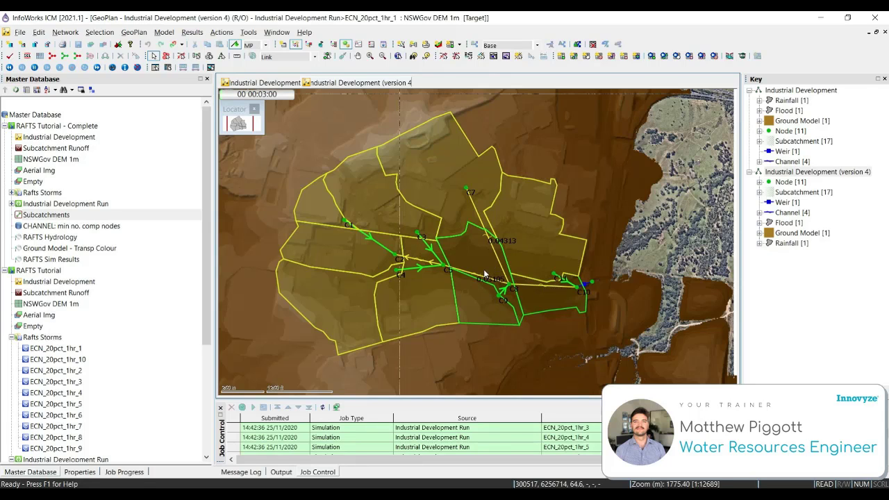
pyautogui.scroll(2, 483, 269)
pyautogui.moveTo(458, 172); pyautogui.dragTo(485, 207)
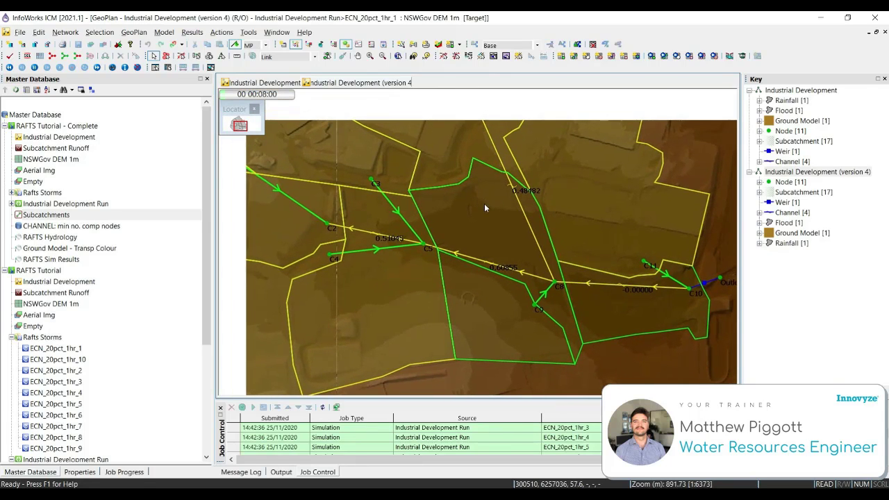
pyautogui.scroll(2, 491, 209)
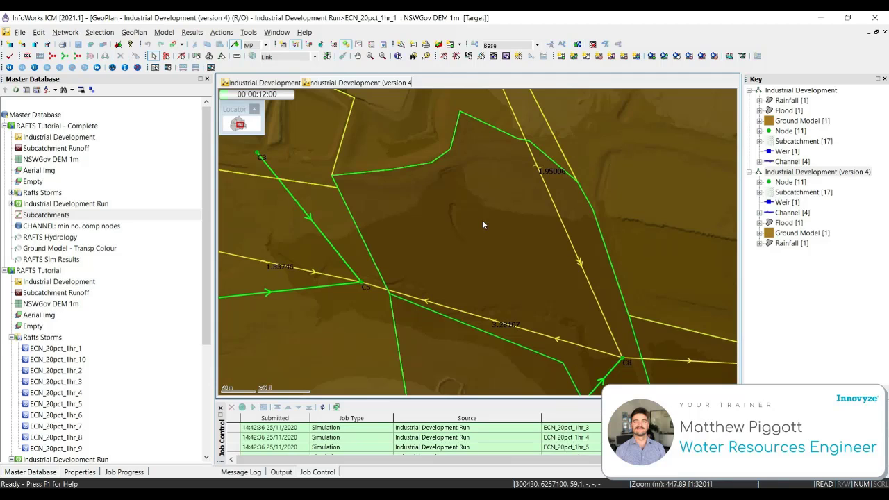
pyautogui.scroll(-2, 482, 220)
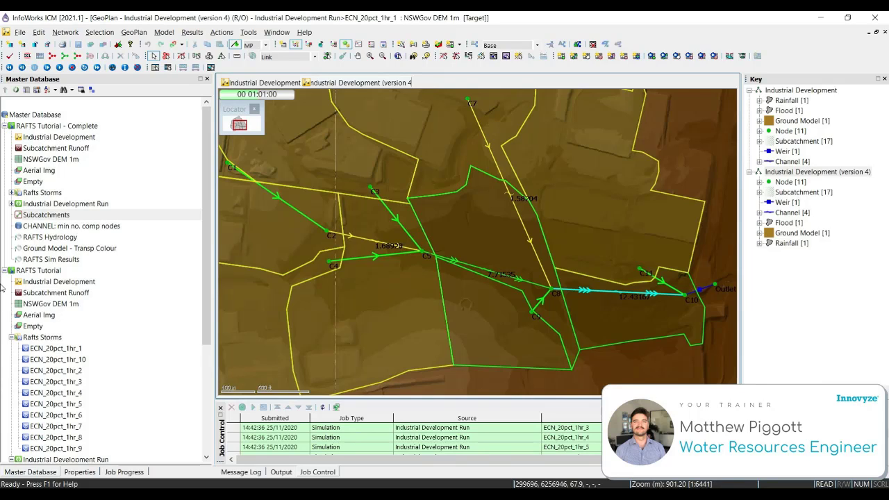
# Set up a CSV export of the run's ECN_20pct_1hr_1 simulation with units in the header and Runoff as the subcatchment result
pyautogui.click(192, 33)
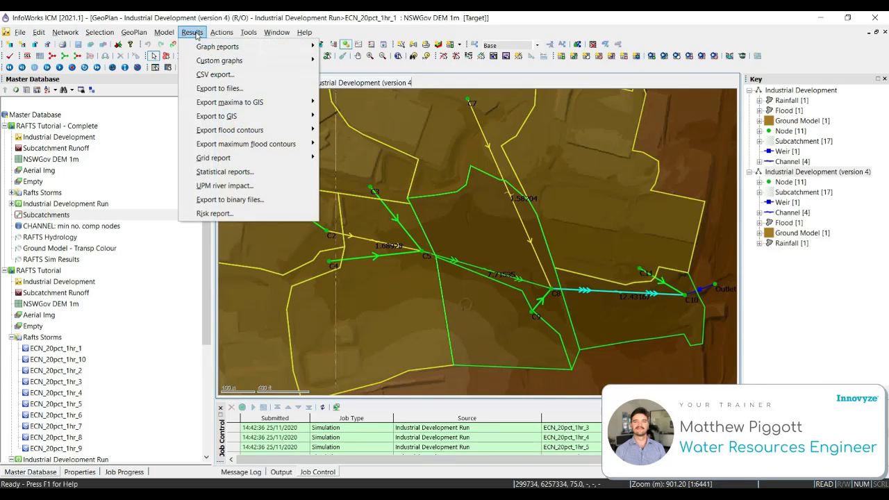
pyautogui.click(241, 75)
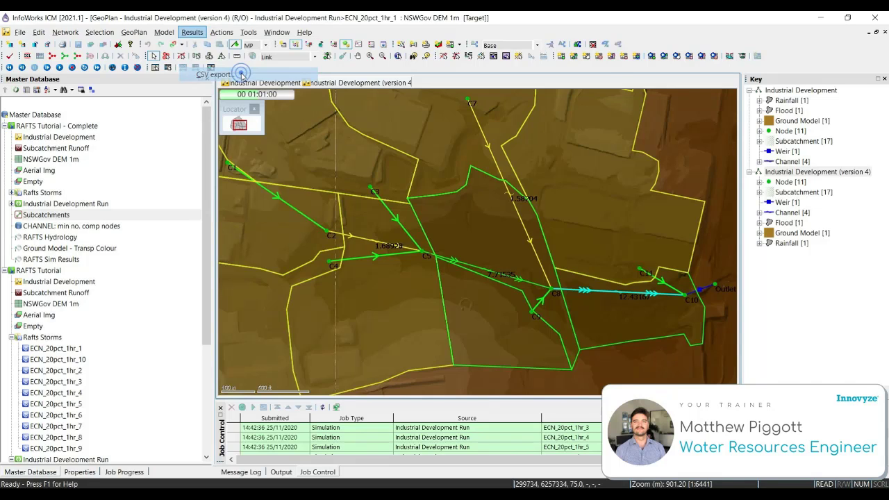
pyautogui.scroll(-5, 60, 376)
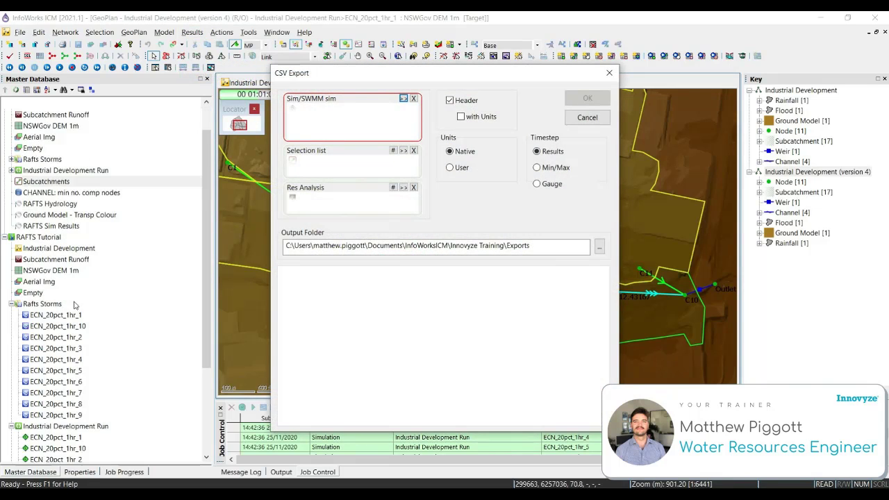
pyautogui.moveTo(54, 319); pyautogui.dragTo(338, 122)
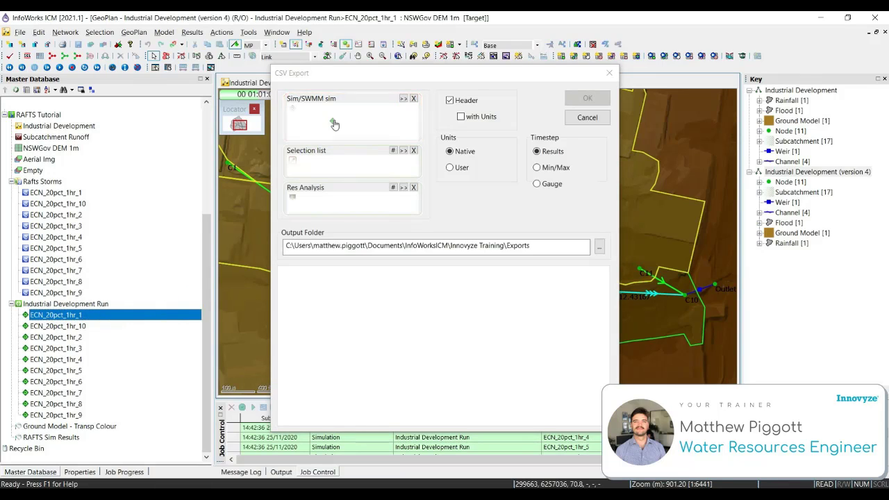
pyautogui.click(488, 116)
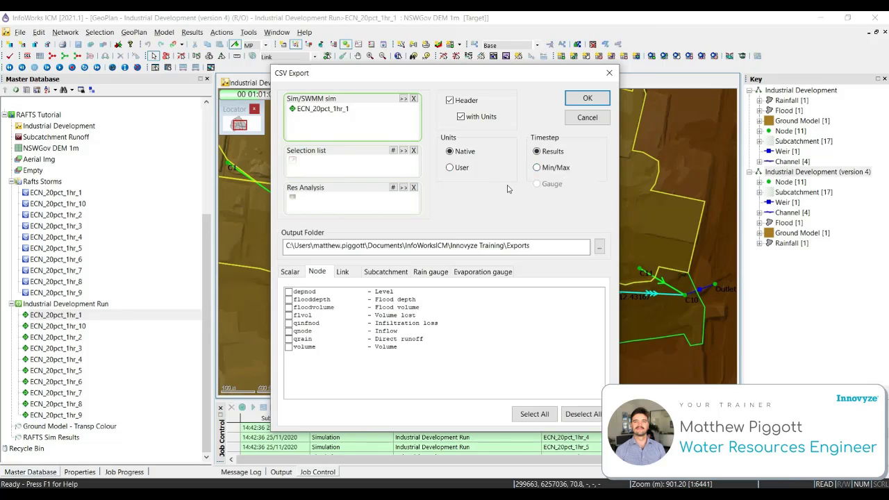
pyautogui.click(382, 275)
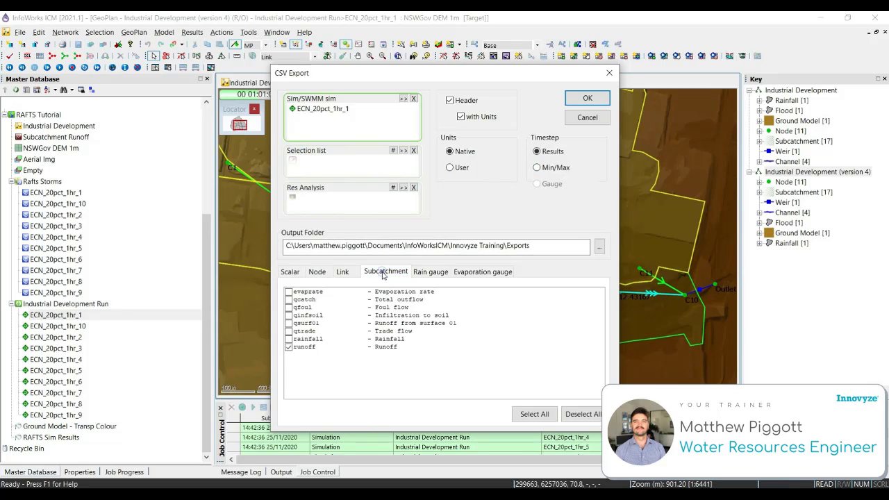
pyautogui.click(298, 348)
# Choose the Exports folder under Innovyze Training as the output folder and run the CSV export
pyautogui.click(599, 247)
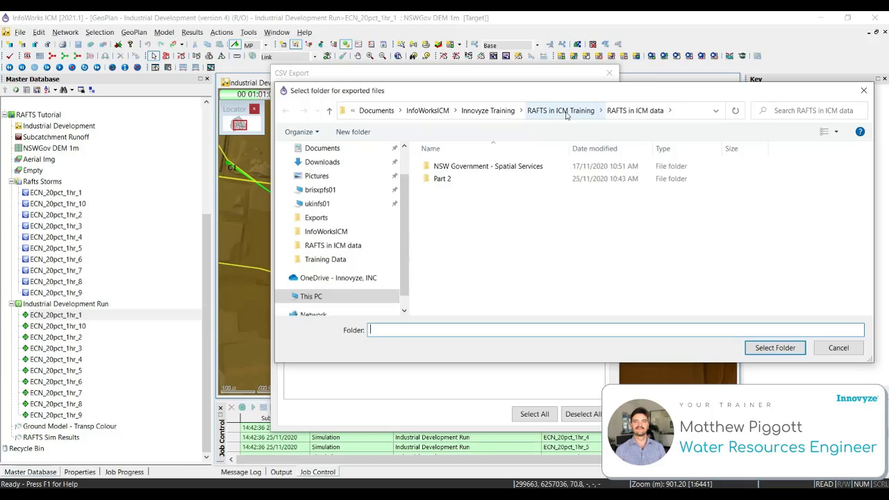
pyautogui.click(554, 112)
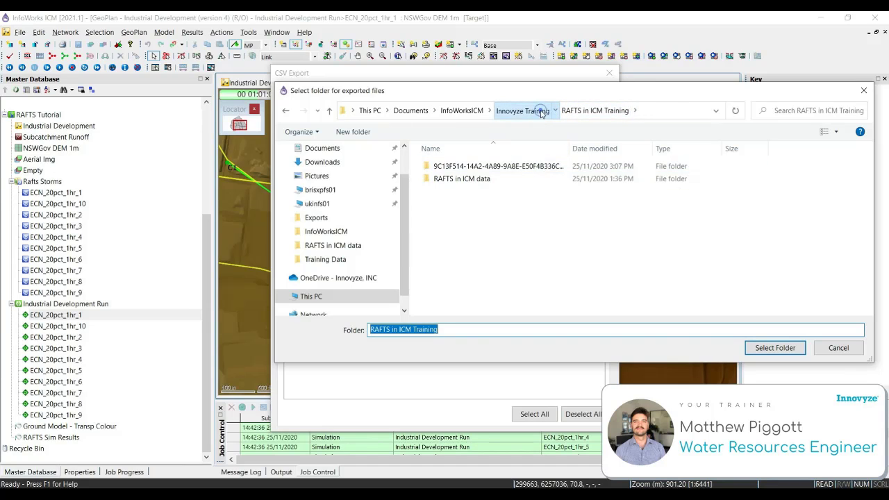
pyautogui.click(521, 111)
pyautogui.click(450, 166)
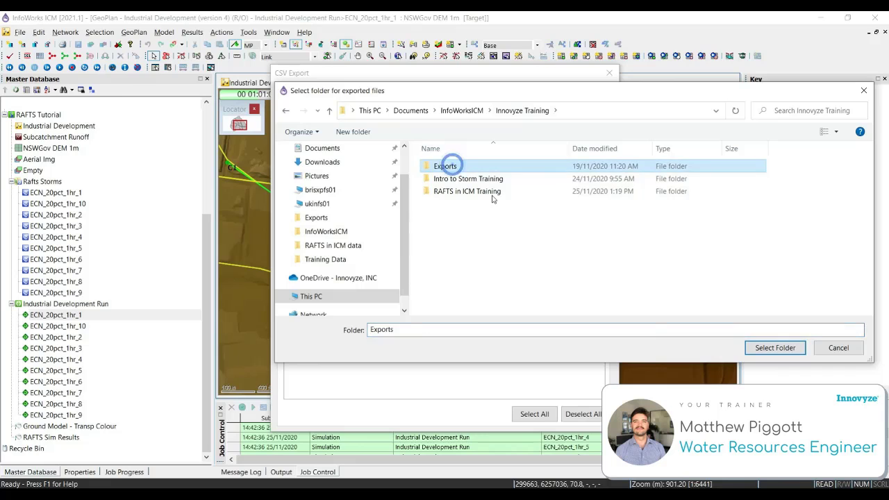
pyautogui.click(773, 347)
pyautogui.click(587, 98)
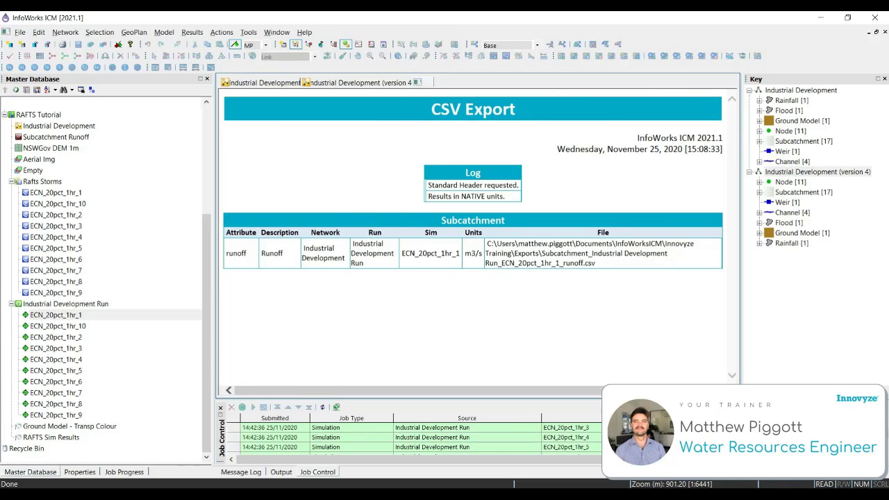
# Switch to File Explorer, open the exported Industrial Development Run subcatchment runoff CSV from the Exports folder in Excel, and examine its time-series values
pyautogui.hotkey('alt', 'Tab')
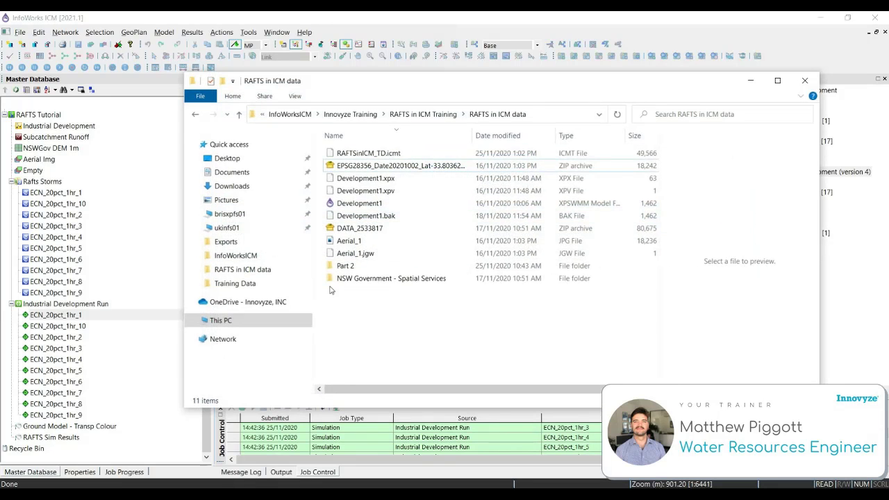
pyautogui.click(356, 115)
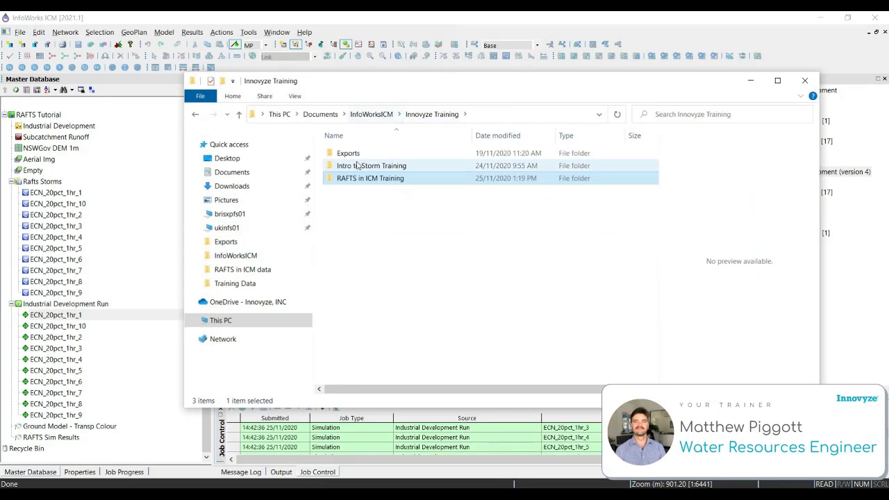
pyautogui.click(350, 153)
pyautogui.doubleClick(351, 153)
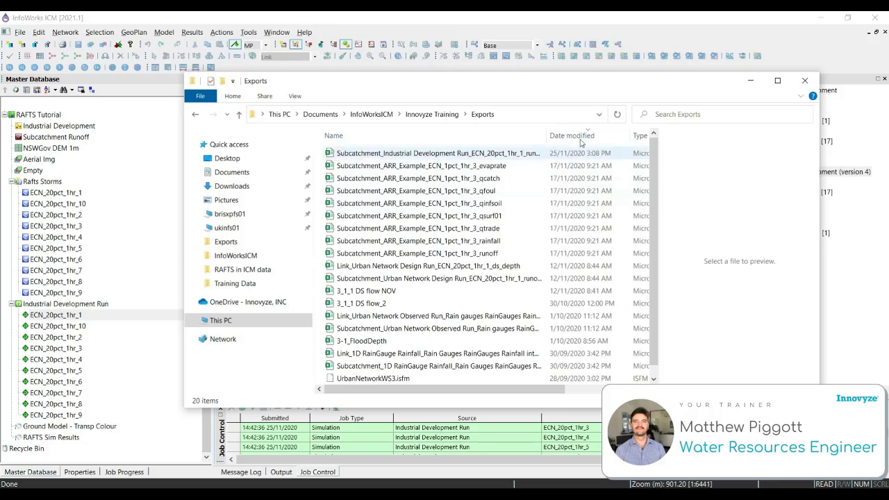
pyautogui.doubleClick(384, 153)
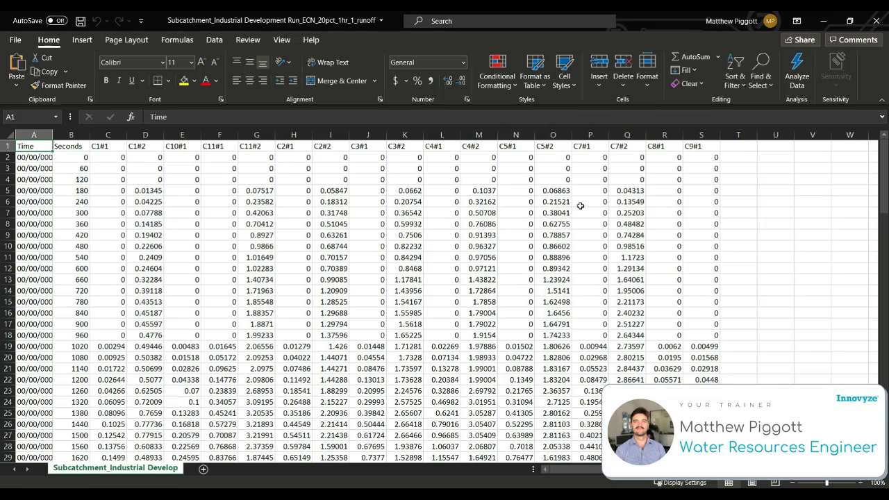
pyautogui.scroll(-20, 40, 184)
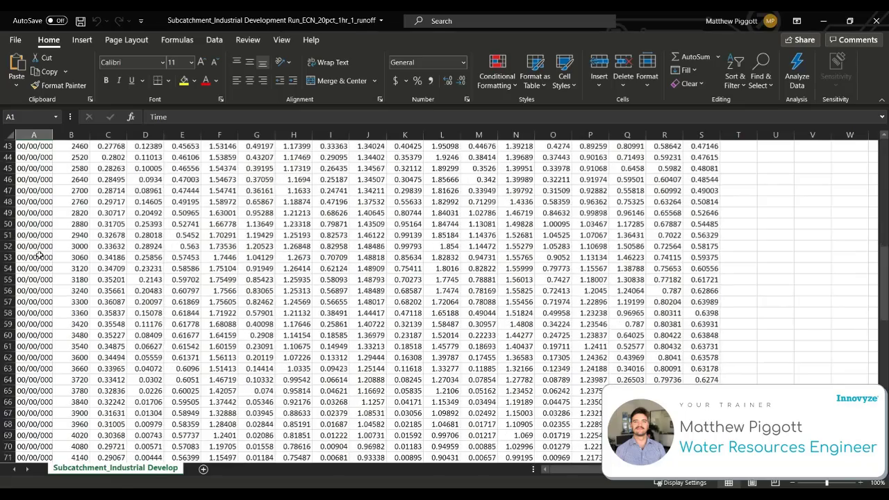